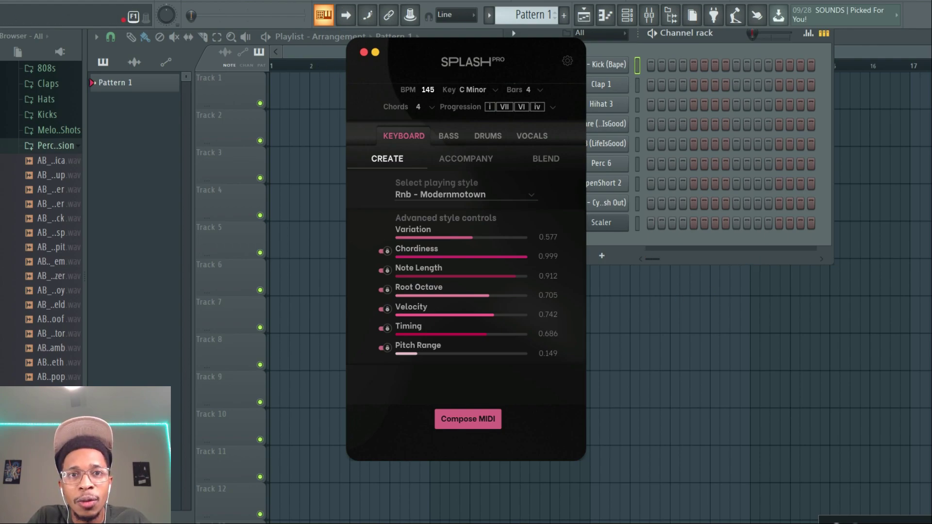
Close Splash Pro and confirm restretching all channels
key("Escape")
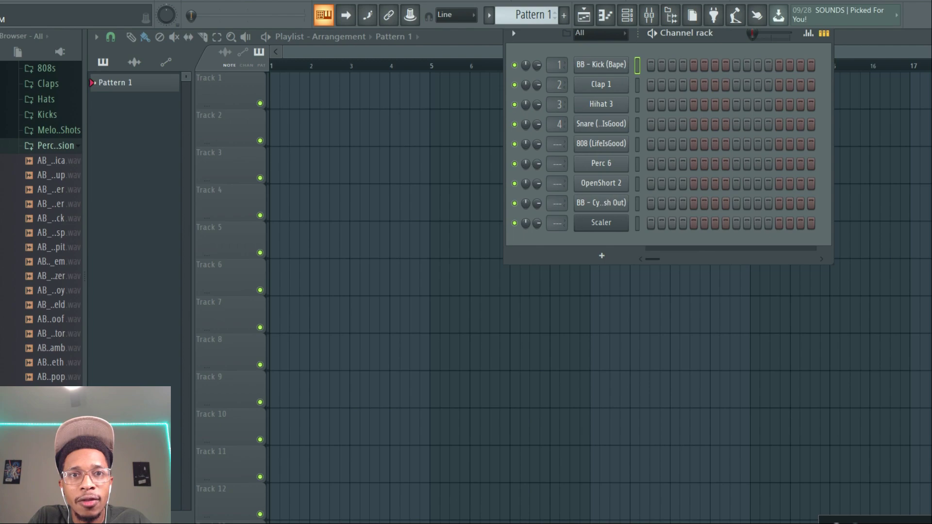
left_click(287, 2)
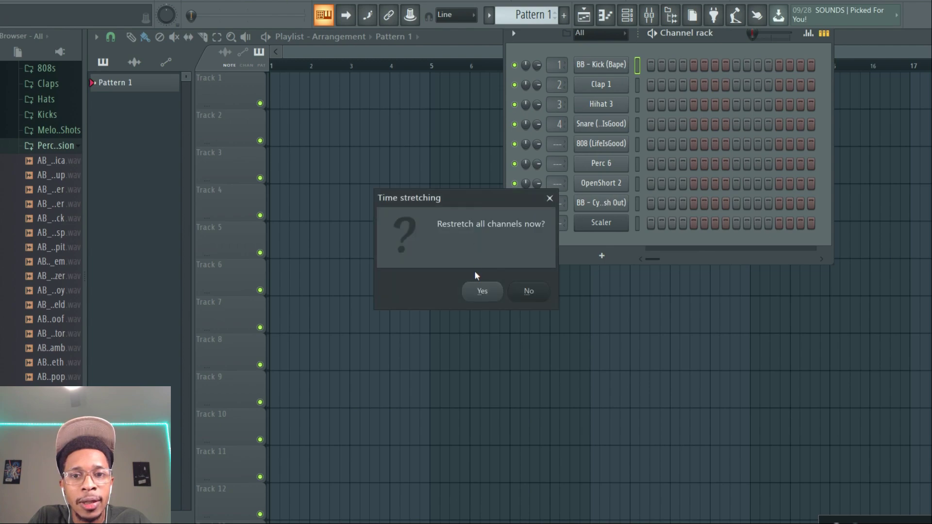
left_click(476, 291)
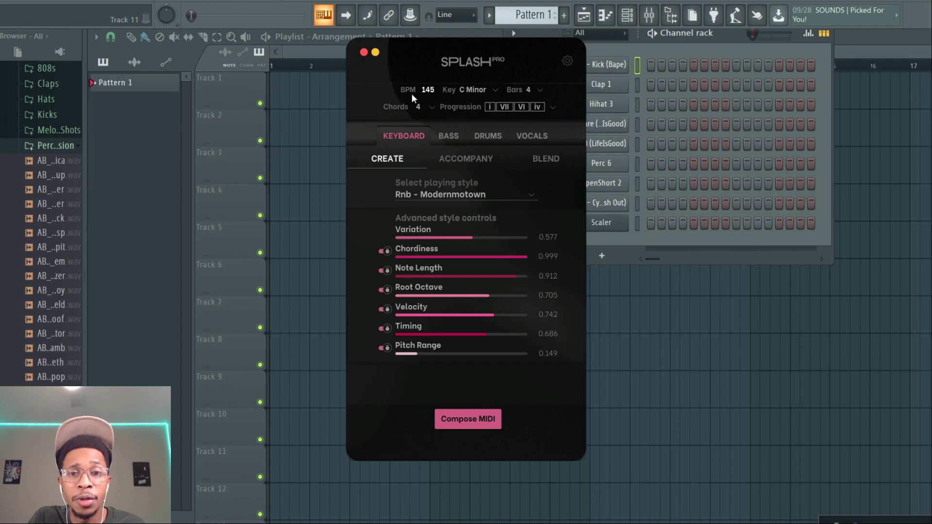
Add an ElectraX [64bit] synth channel to the channel rack
left_click_drag(532, 48, 468, 2)
left_click(603, 257)
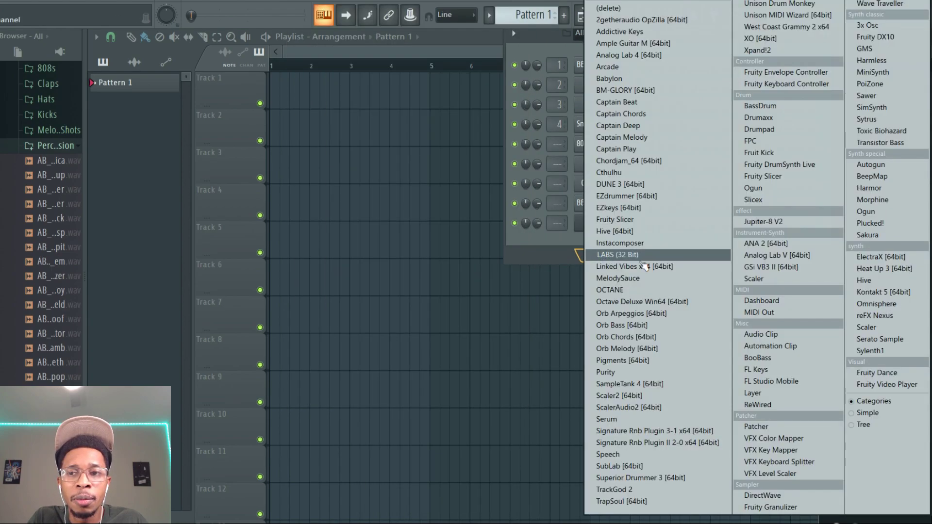
left_click(882, 257)
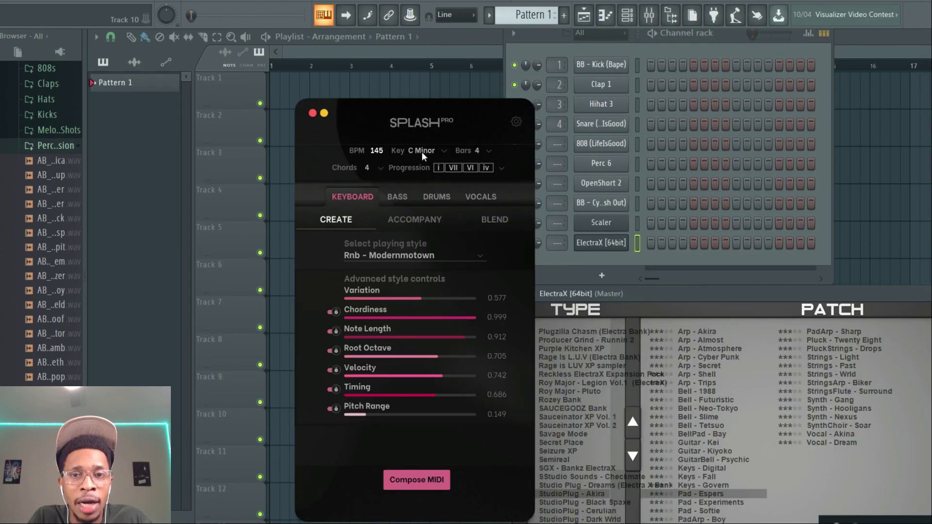
Keep 4 bars and 4 chords, and change the progression to i - VII - III - VI
left_click(488, 148)
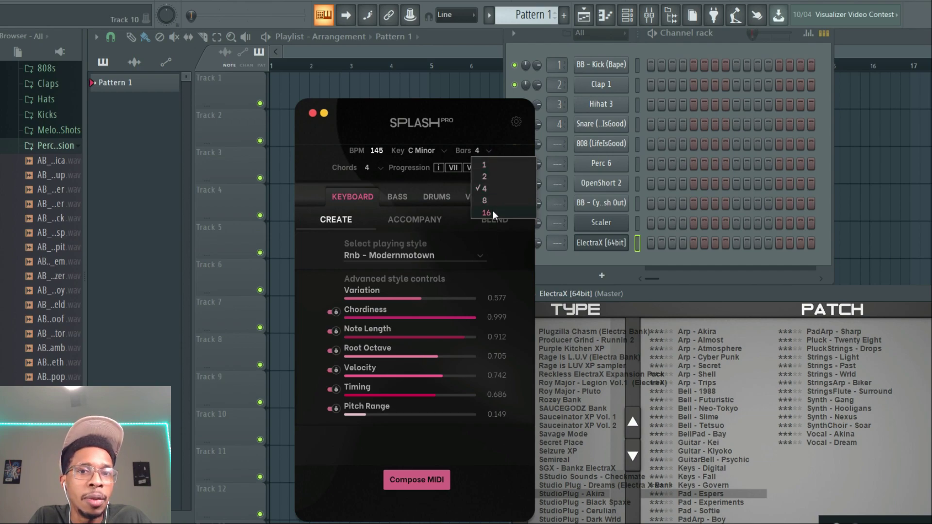
left_click(461, 121)
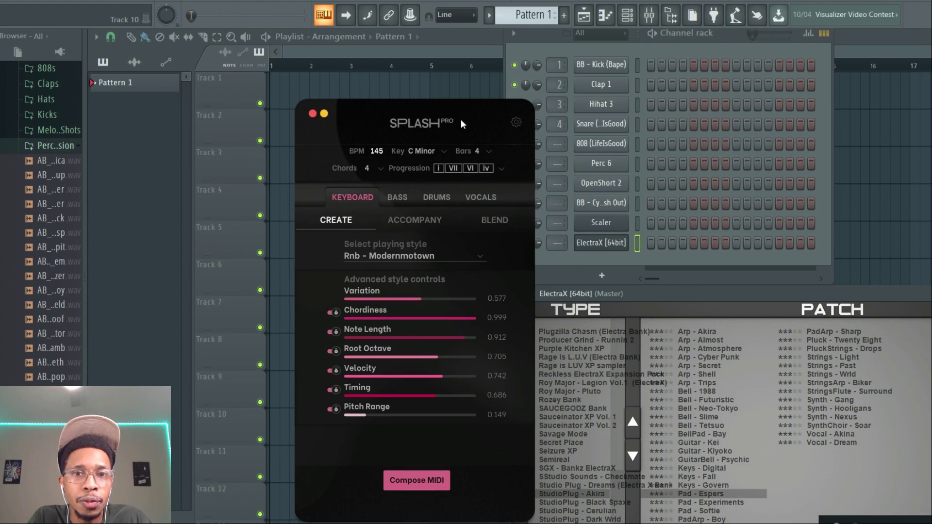
left_click(379, 168)
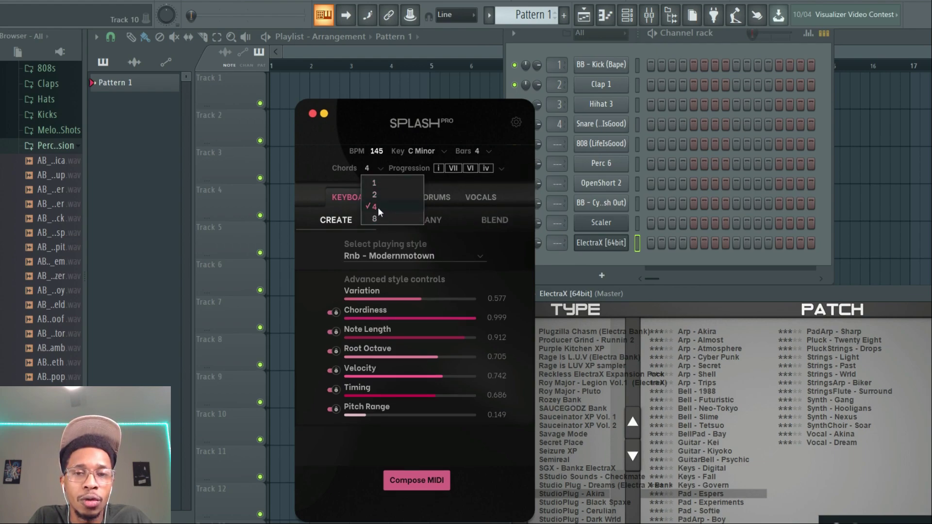
left_click(526, 153)
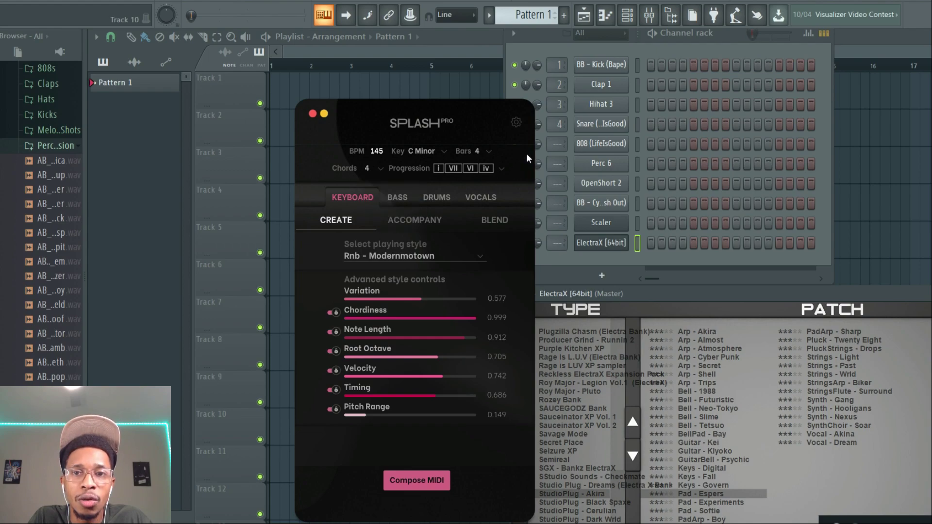
left_click(502, 169)
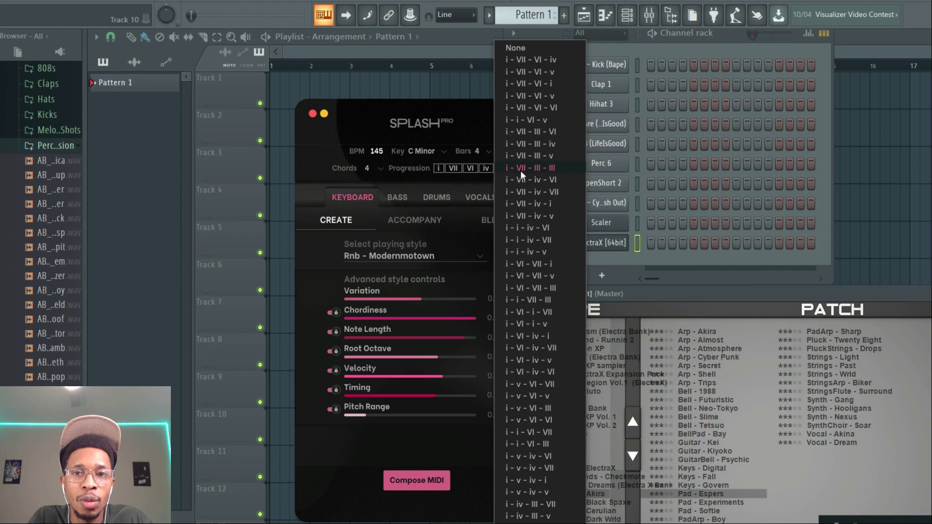
left_click(538, 131)
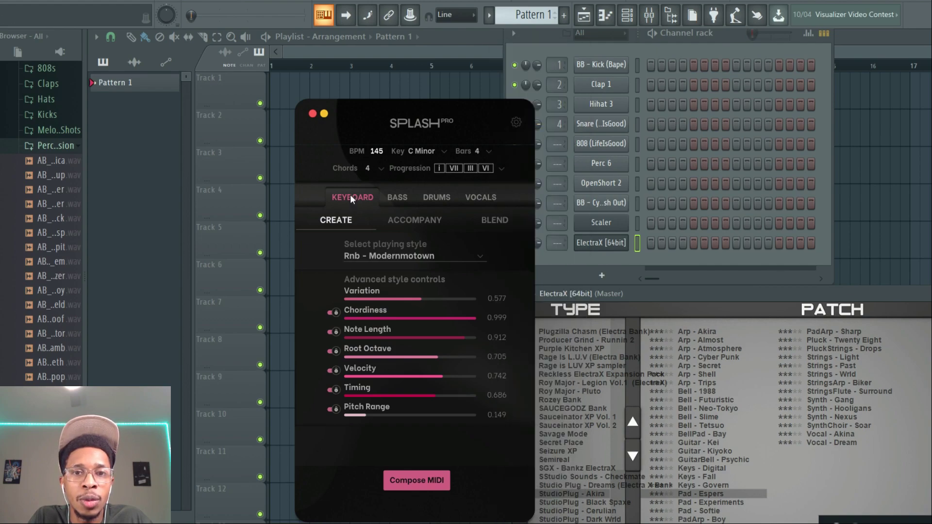
Switch the Splash Pro playing style to Complex 2 hand playing
left_click_drag(417, 103, 408, 68)
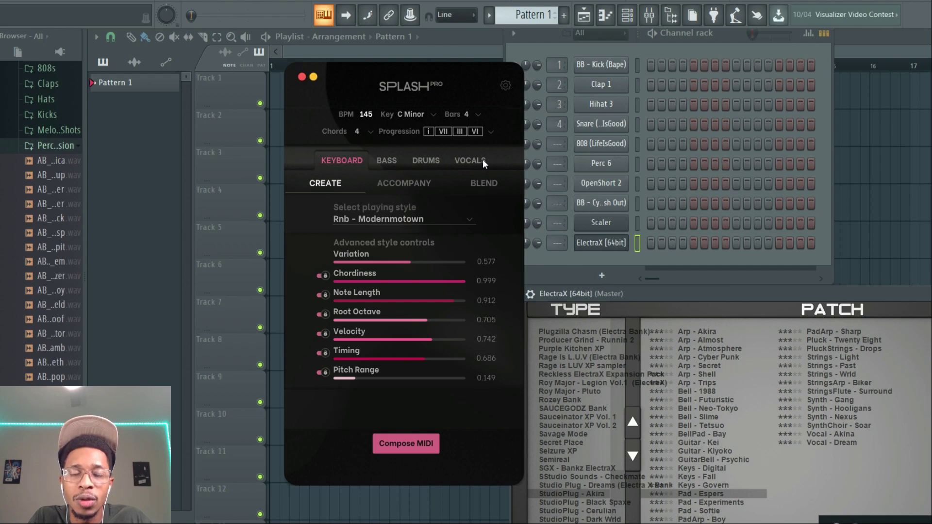
left_click(346, 218)
mouse_move(354, 255)
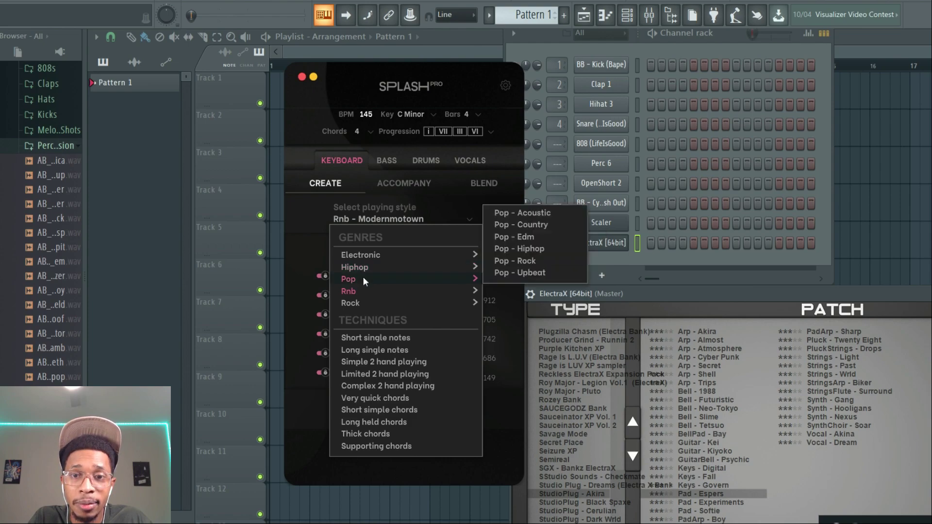
mouse_move(371, 302)
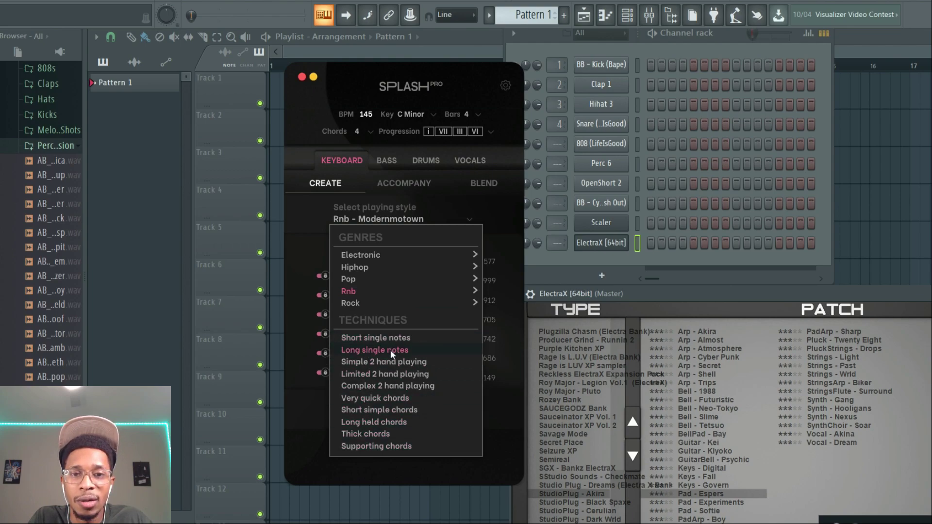
left_click(385, 384)
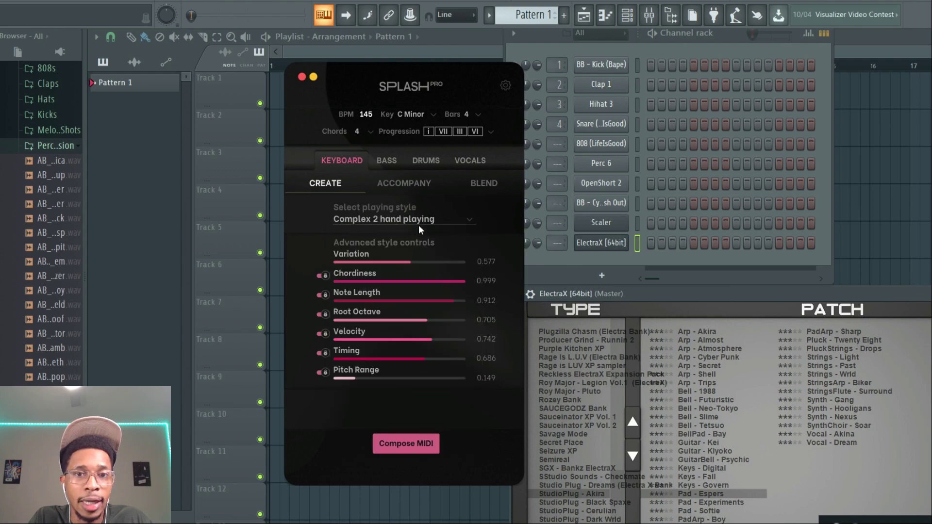
Set Variation 0.448, Velocity 0.747 and Timing 0.871, then compose a keyboard MIDI clip
left_click_drag(388, 262, 466, 264)
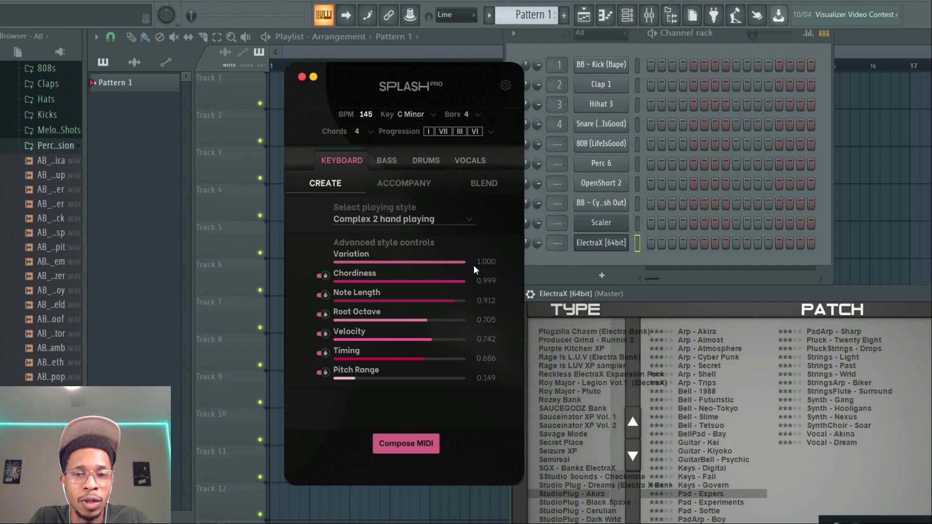
left_click_drag(474, 265, 394, 273)
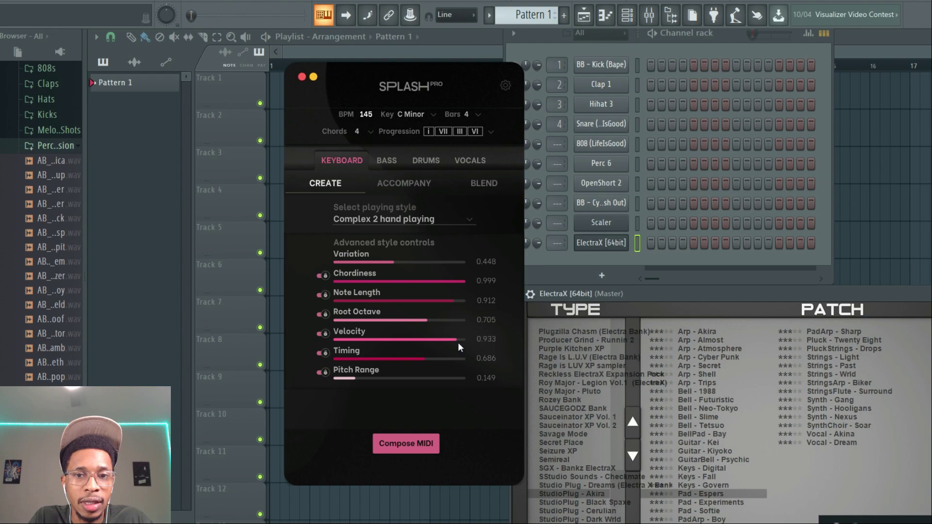
left_click_drag(458, 343, 433, 343)
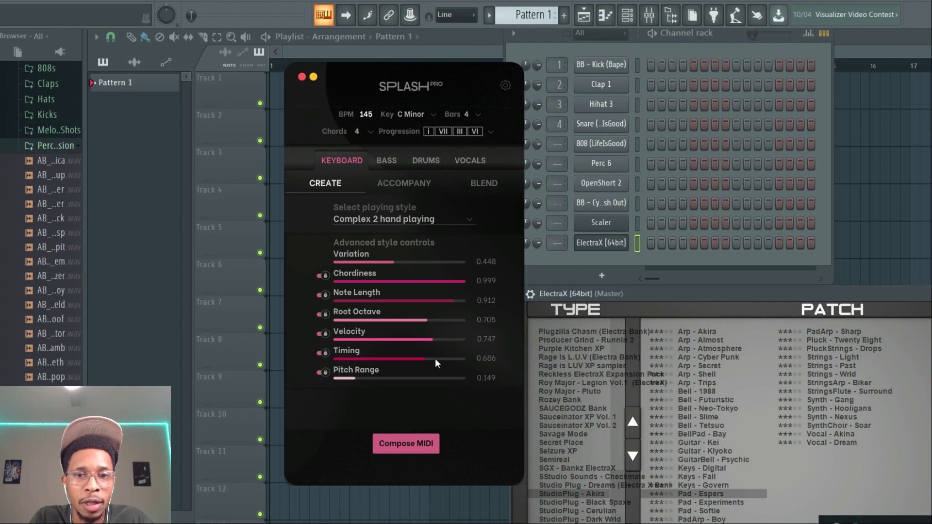
left_click_drag(435, 360, 448, 359)
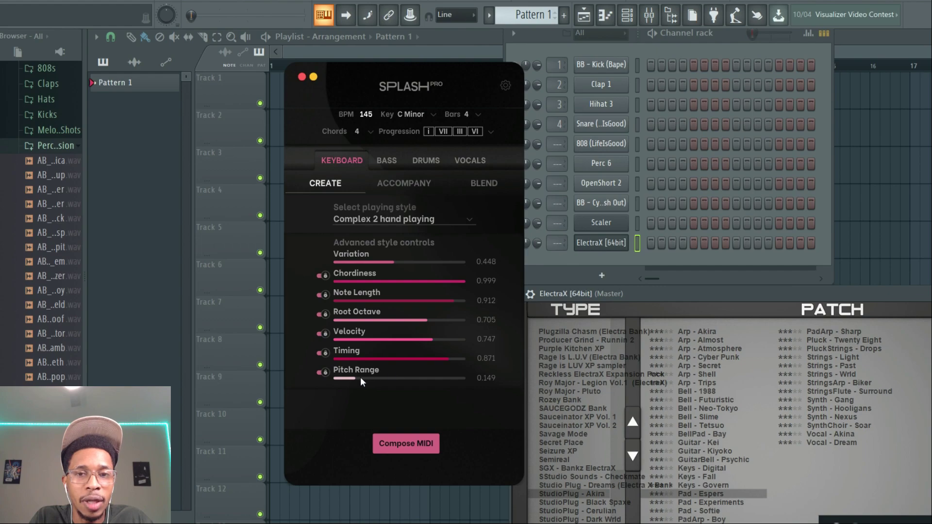
left_click(387, 450)
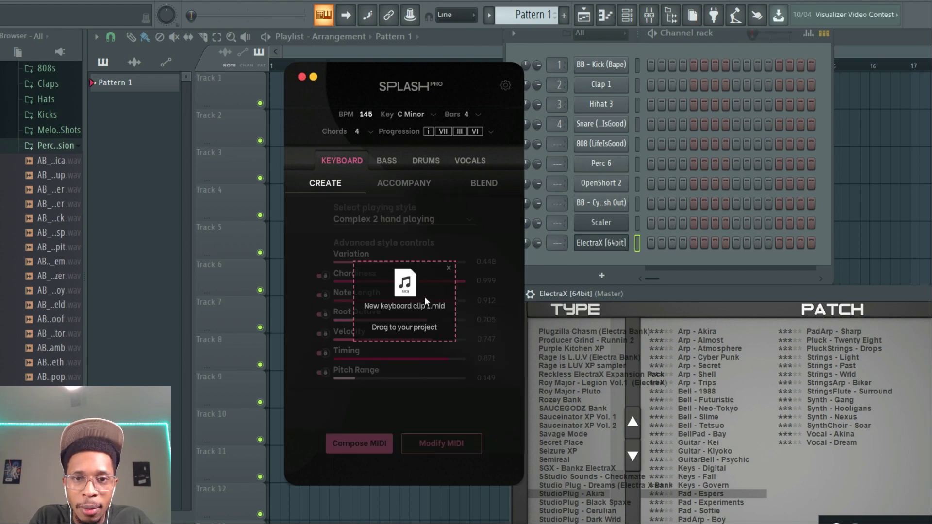
Load New keyboard clip 1.mid onto ElectraX and play its chords in the piano roll
left_click_drag(424, 296, 596, 245)
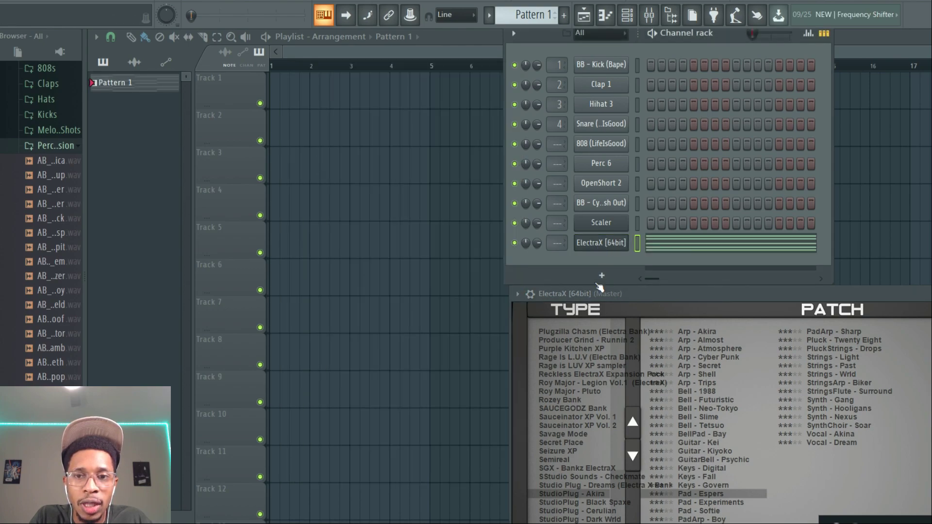
left_click(680, 246)
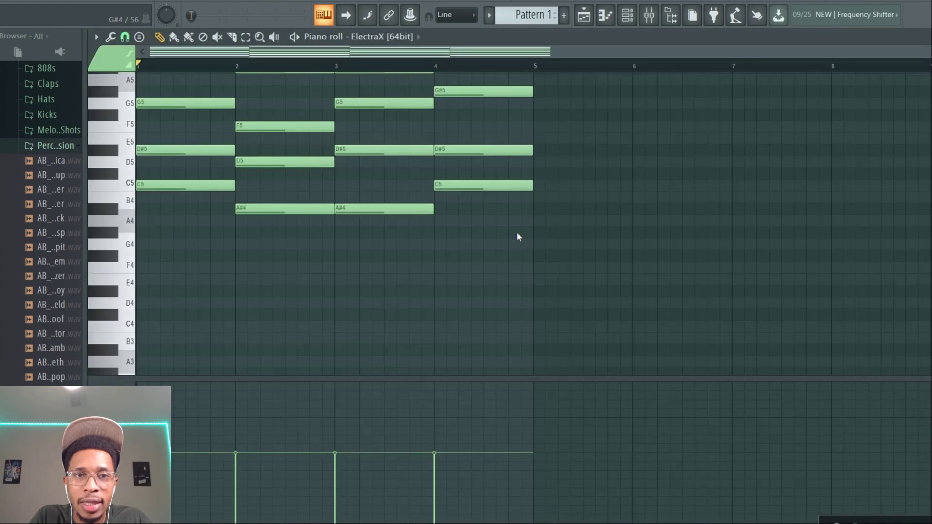
key("space")
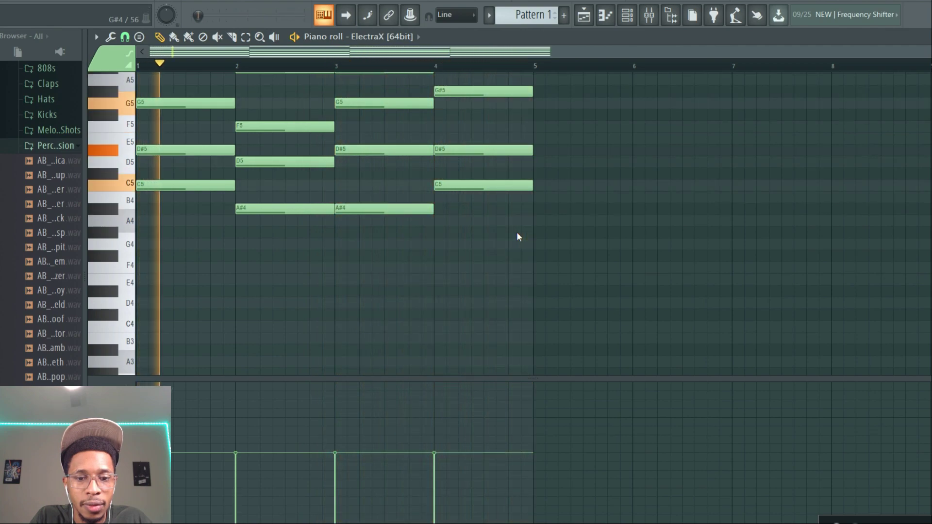
key("space")
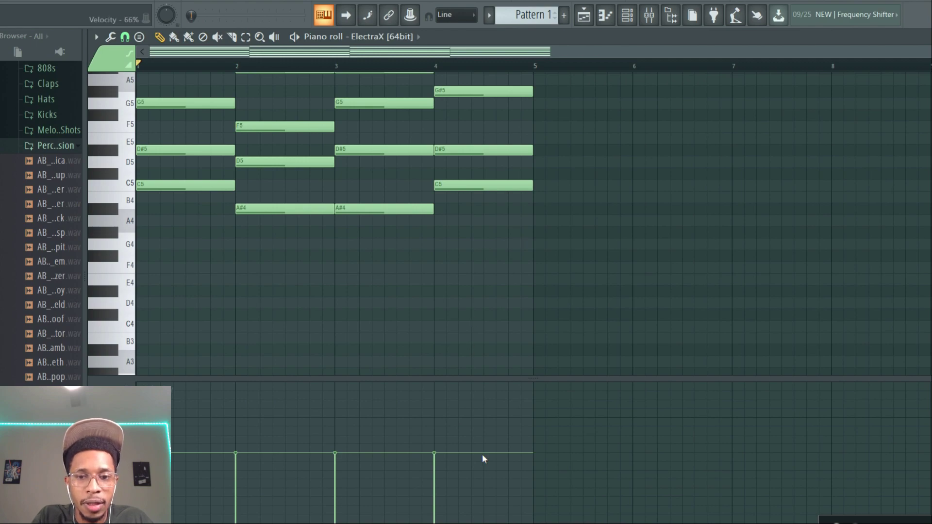
key("alt+Tab")
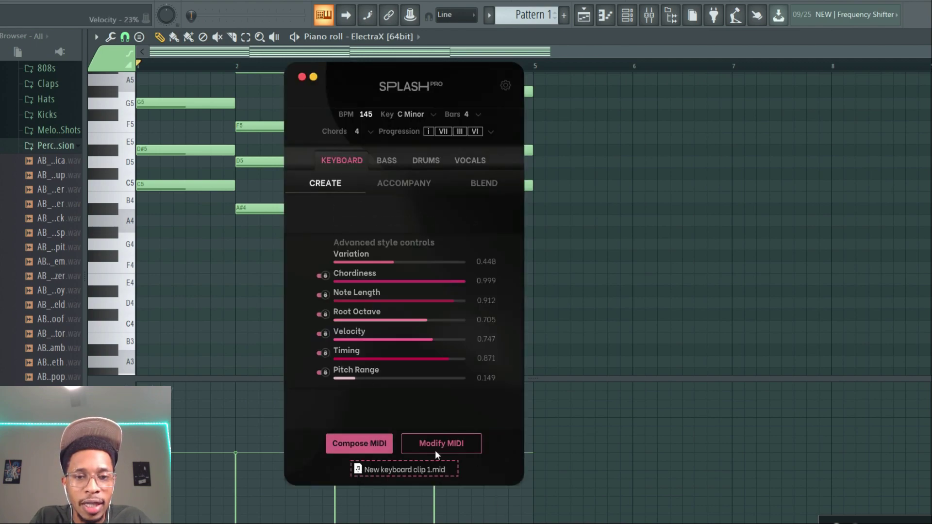
Compose New keyboard clip 2.mid, load it onto ElectraX and play it back
left_click(375, 446)
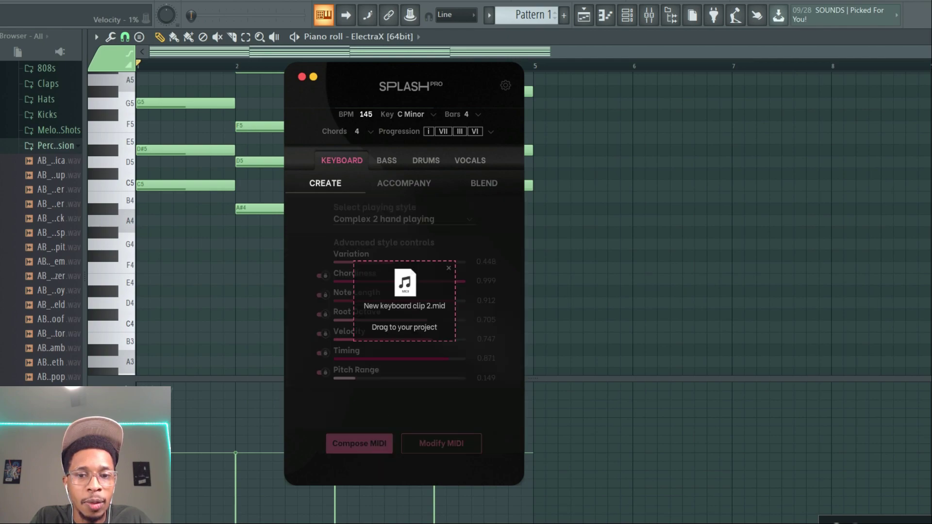
left_click(597, 467)
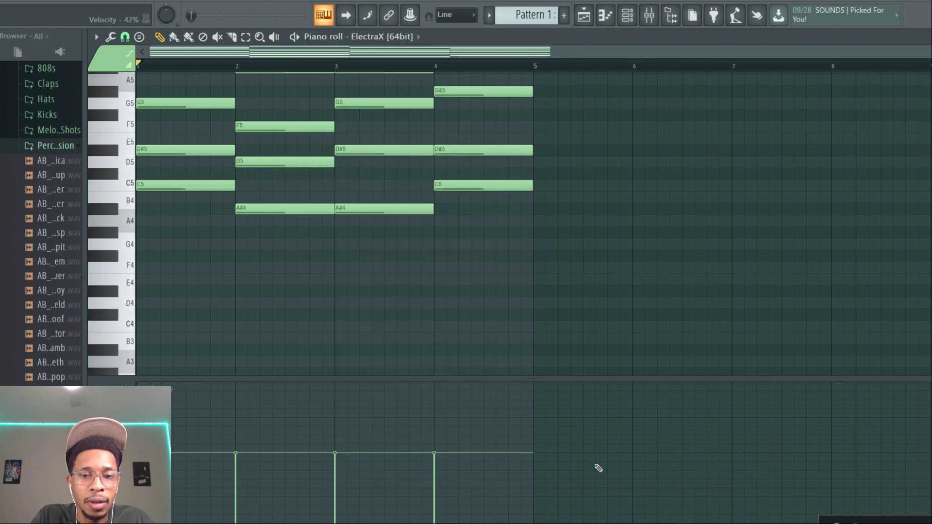
key("F6")
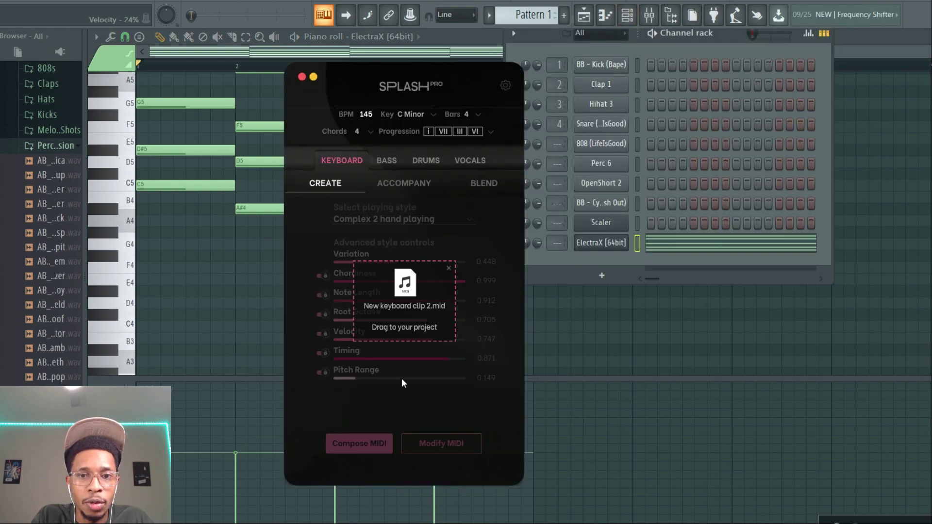
left_click_drag(407, 294, 589, 243)
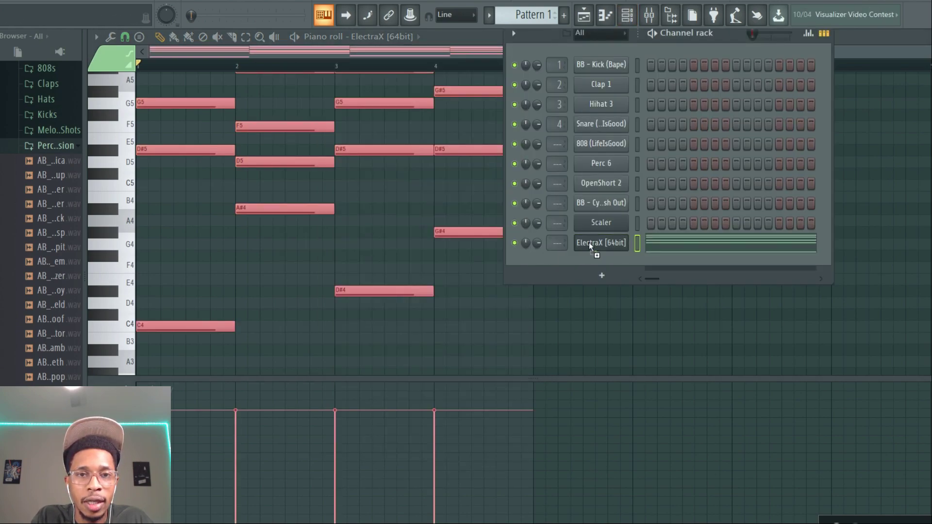
key("space")
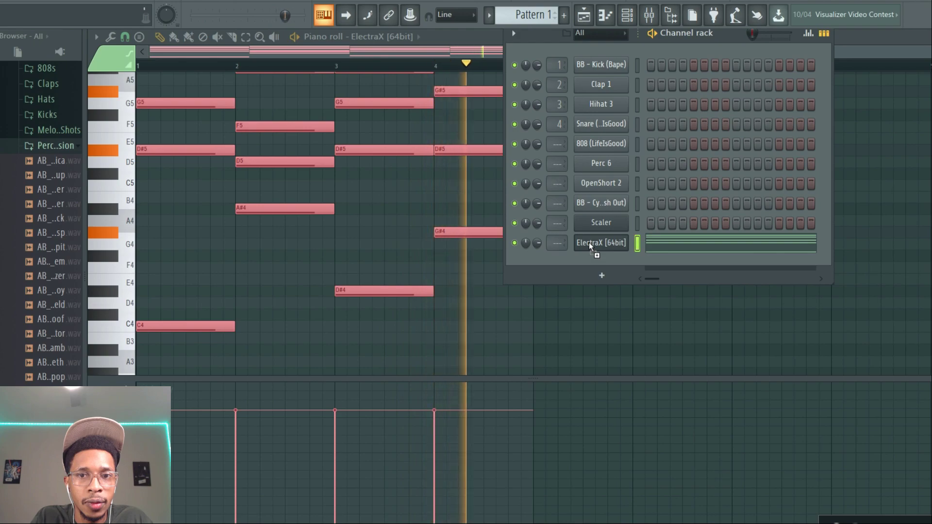
key("space")
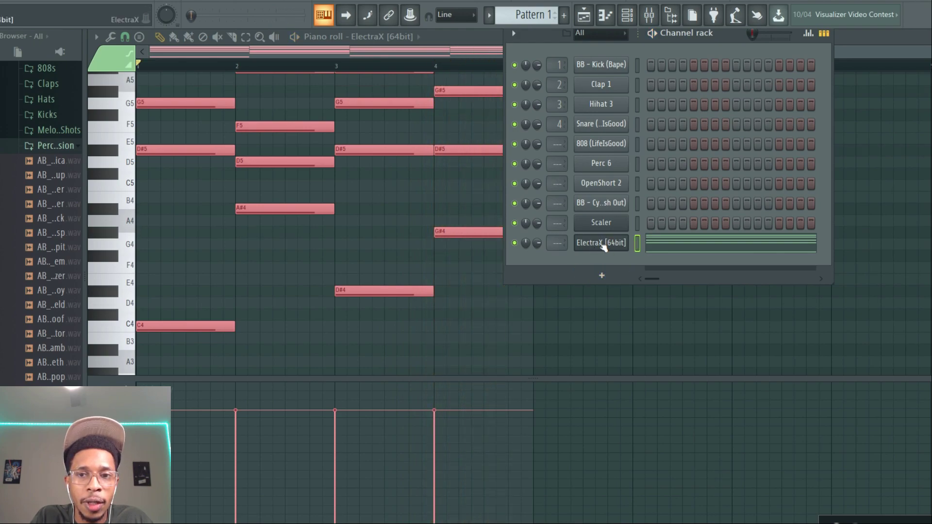
Clone the ElectraX channel to create ElectraX [64bit] #2
right_click(602, 248)
left_click(653, 362)
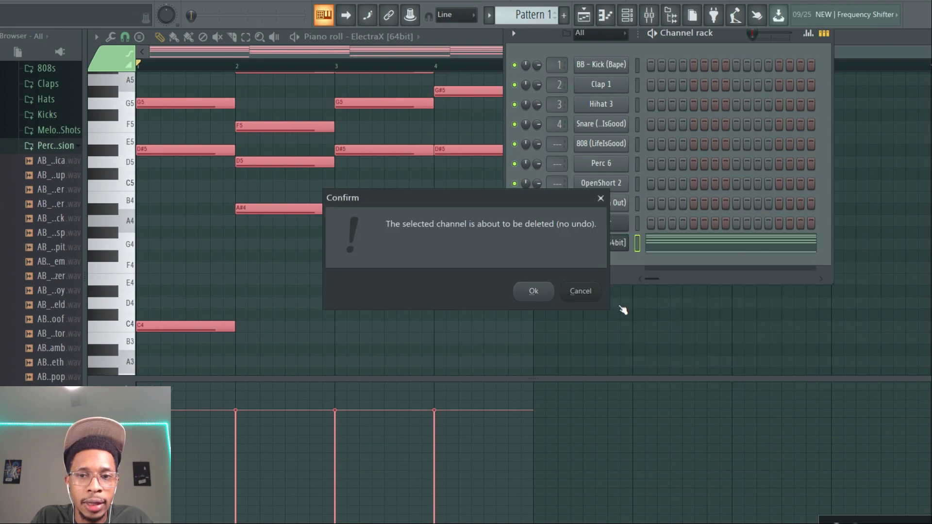
left_click(591, 292)
right_click(603, 244)
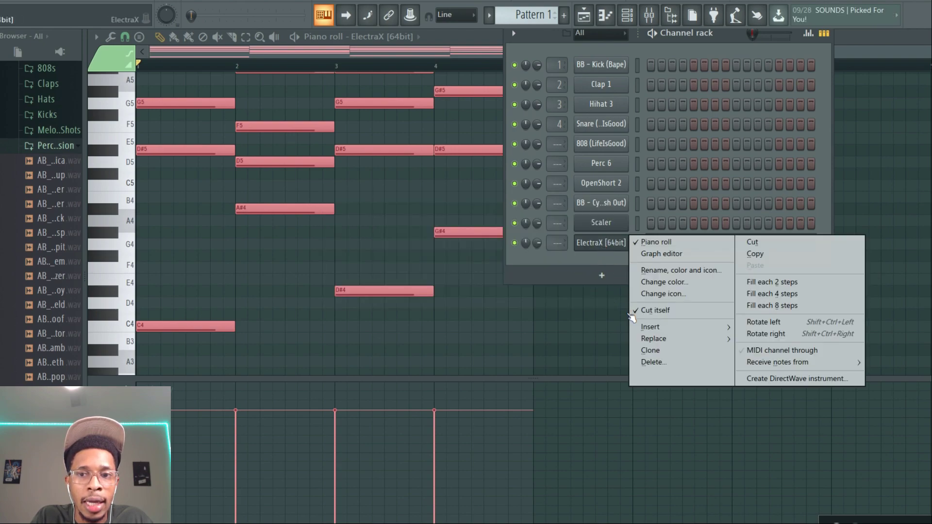
left_click(663, 356)
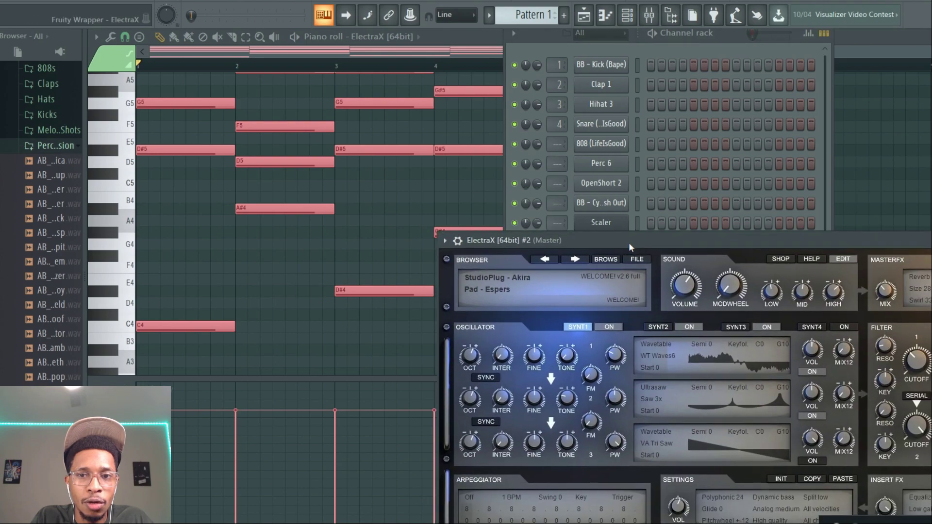
Load the Bell - Futuristic patch on the ElectraX #2 clone
left_click_drag(628, 245, 621, 264)
left_click(592, 283)
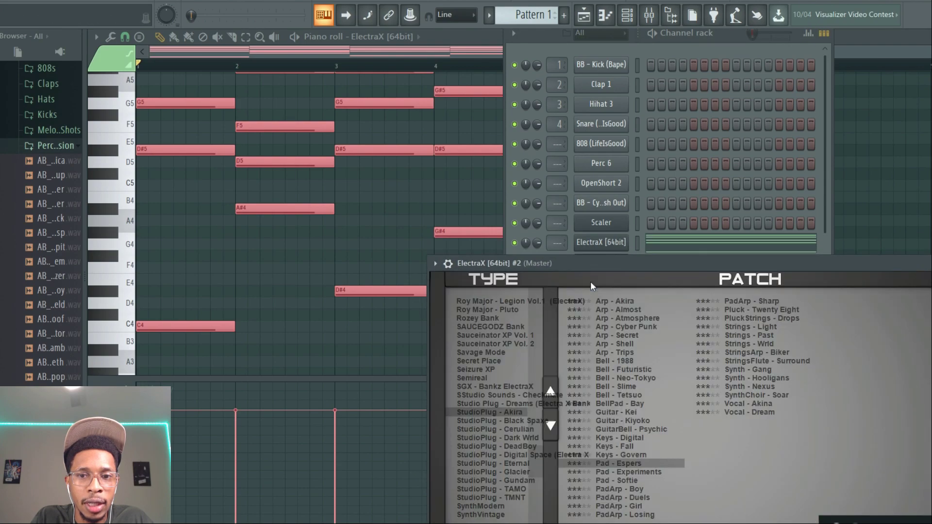
left_click(622, 370)
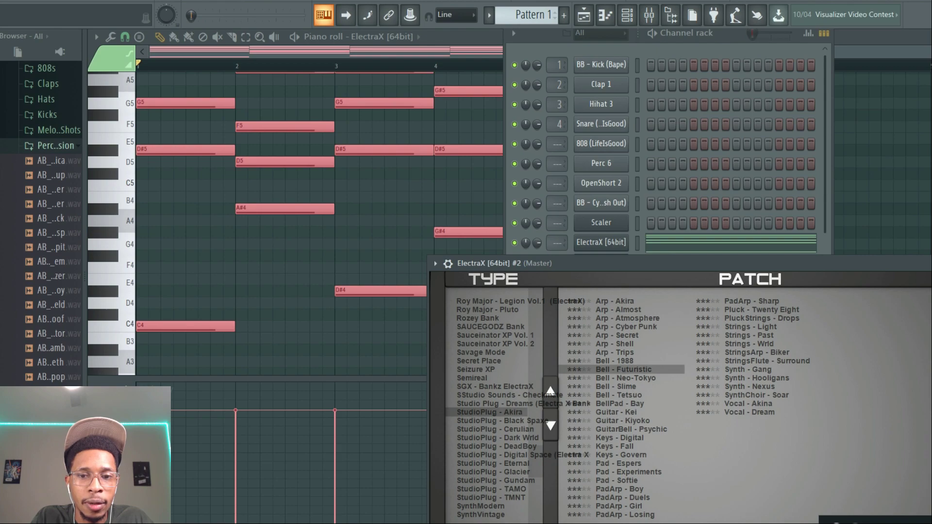
key("alt+Tab")
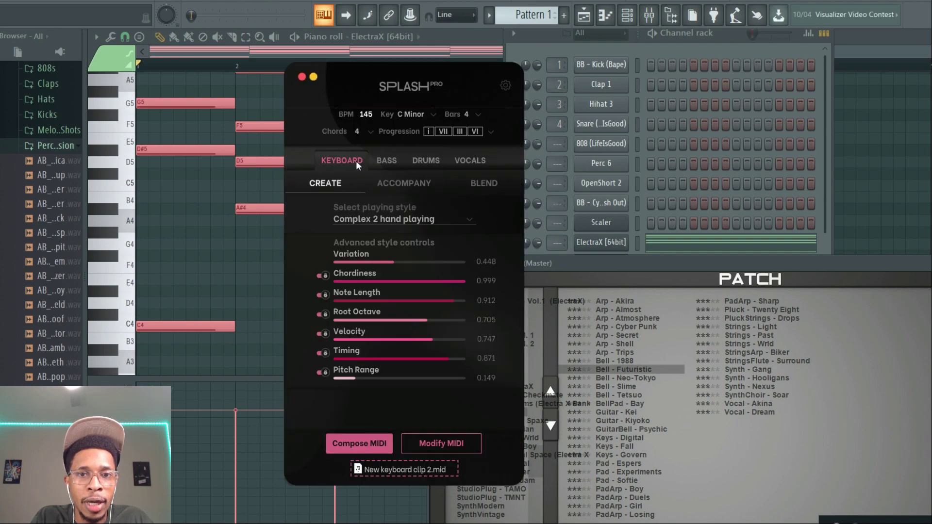
Switch the playing style to Short single notes with Chordiness 0.067
left_click(402, 217)
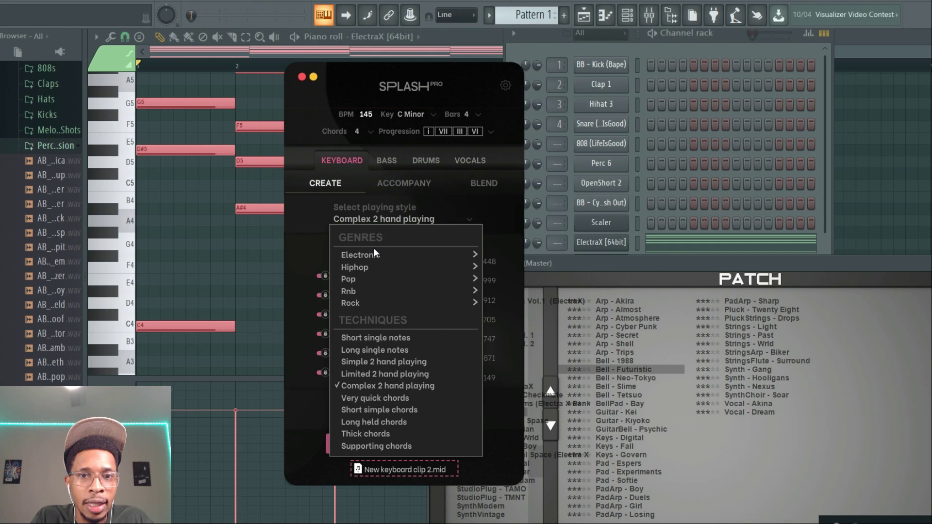
mouse_move(370, 293)
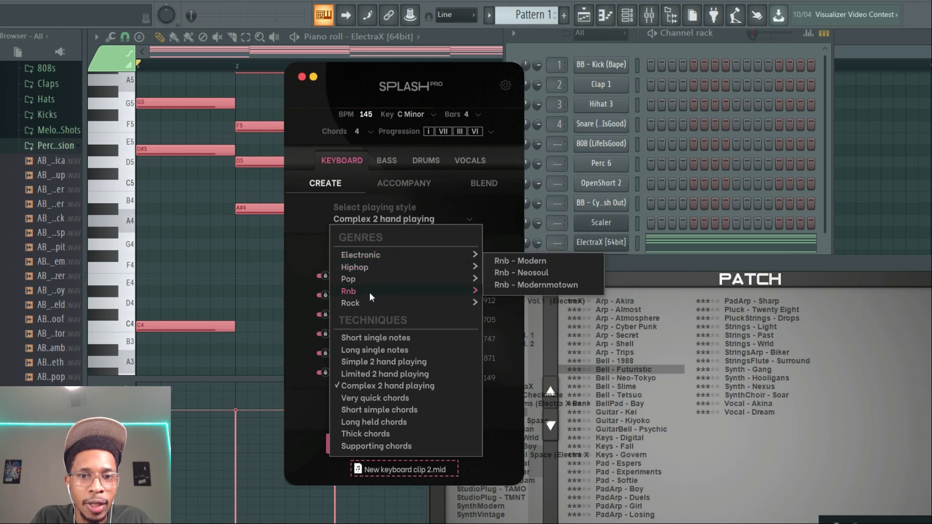
left_click(376, 339)
left_click_drag(404, 281, 420, 265)
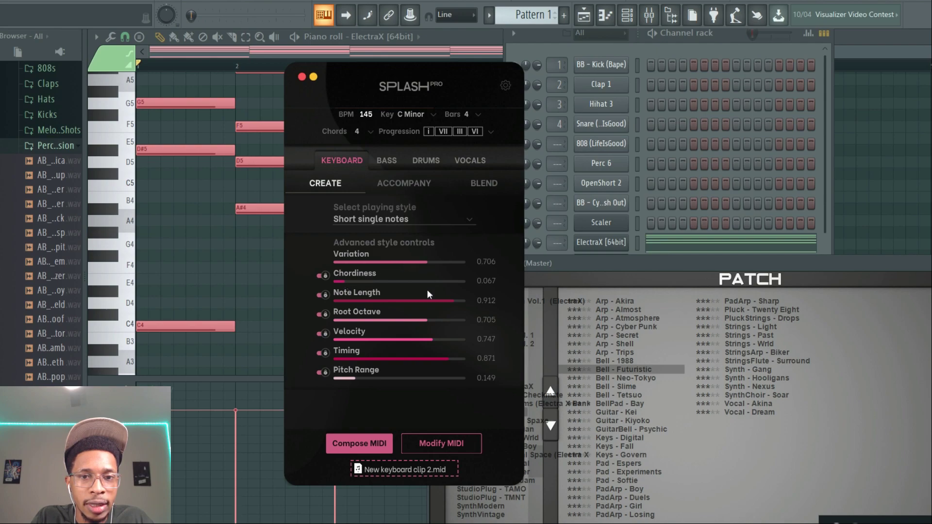
Compose New keyboard clip 4.mid, discarding clip 3, and play it on ElectraX #2
left_click(359, 448)
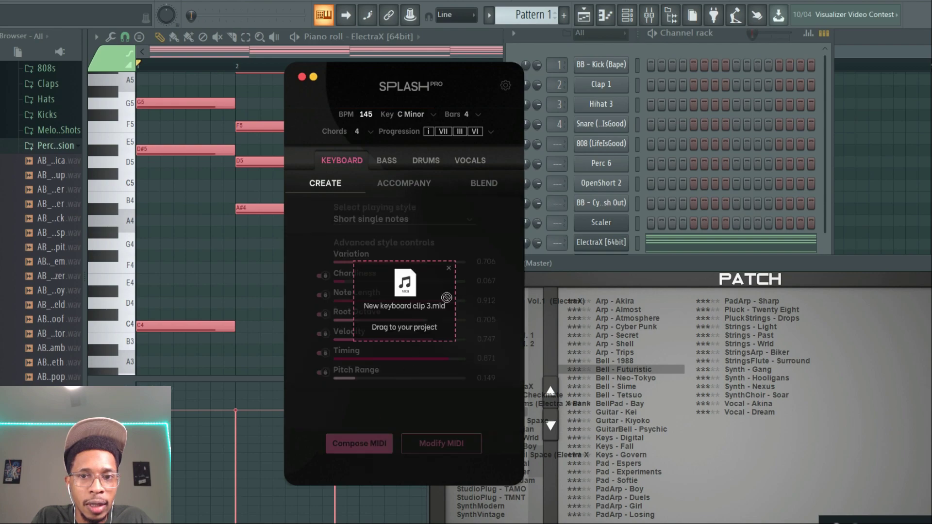
left_click(449, 268)
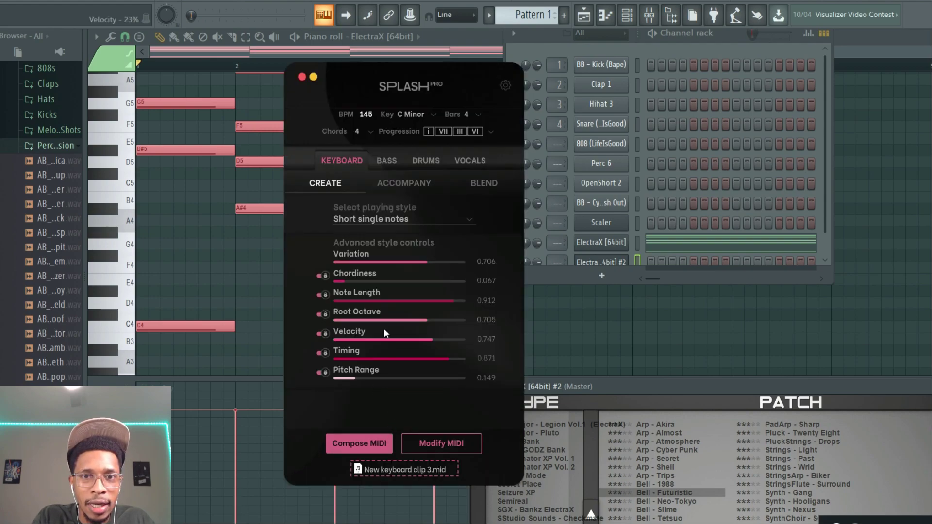
left_click(357, 440)
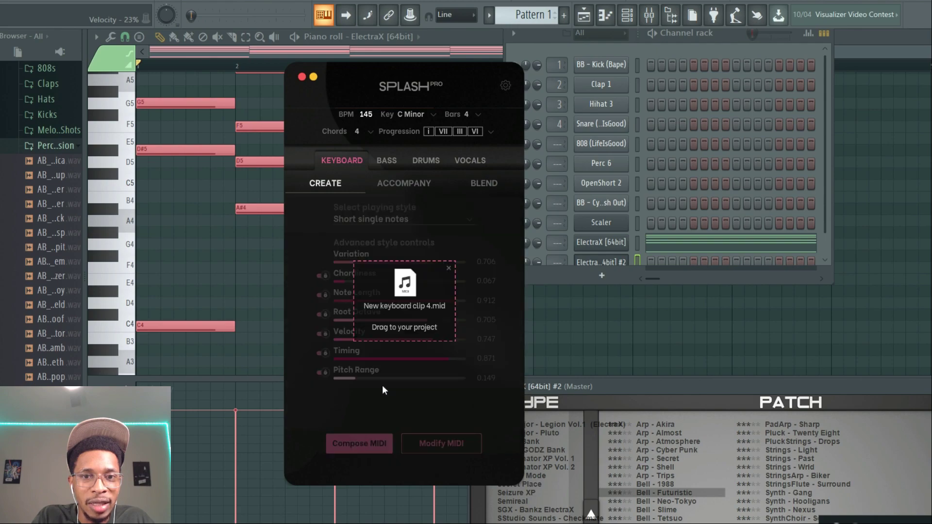
left_click_drag(403, 297, 604, 262)
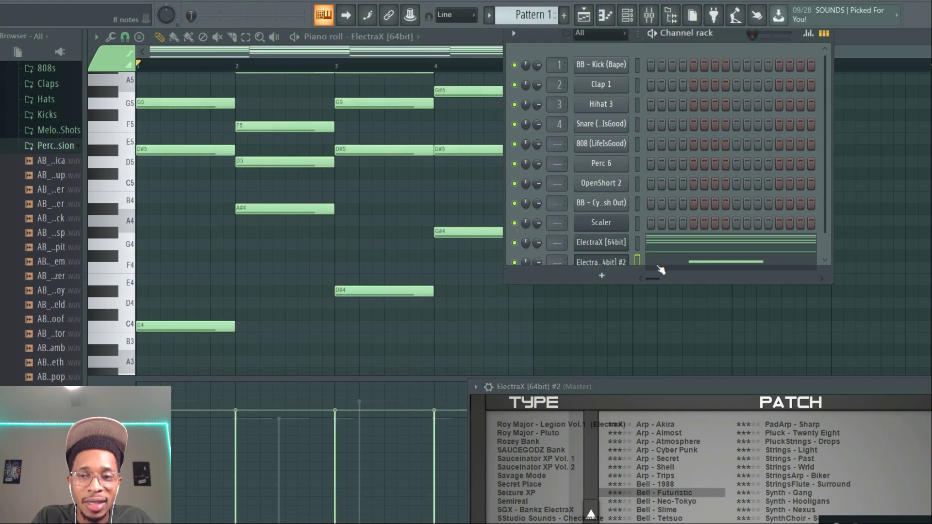
left_click(684, 260)
key("space")
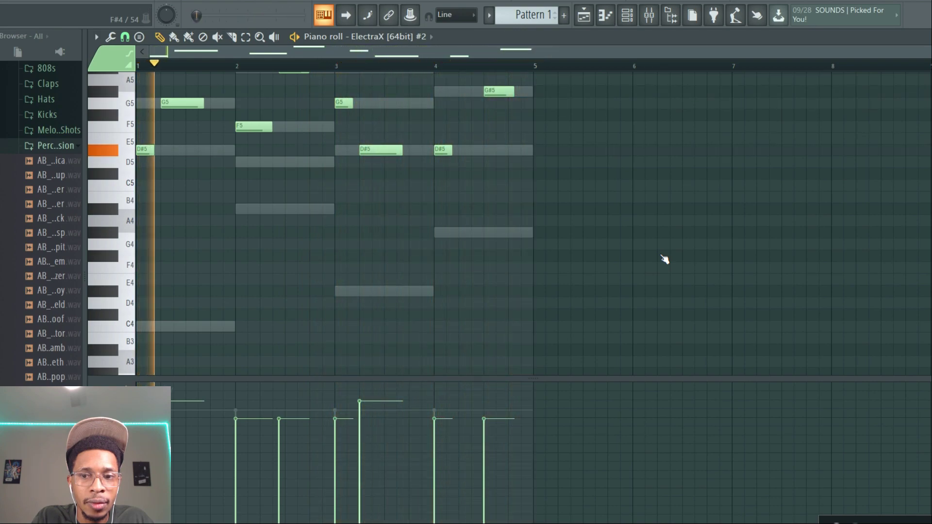
key("space")
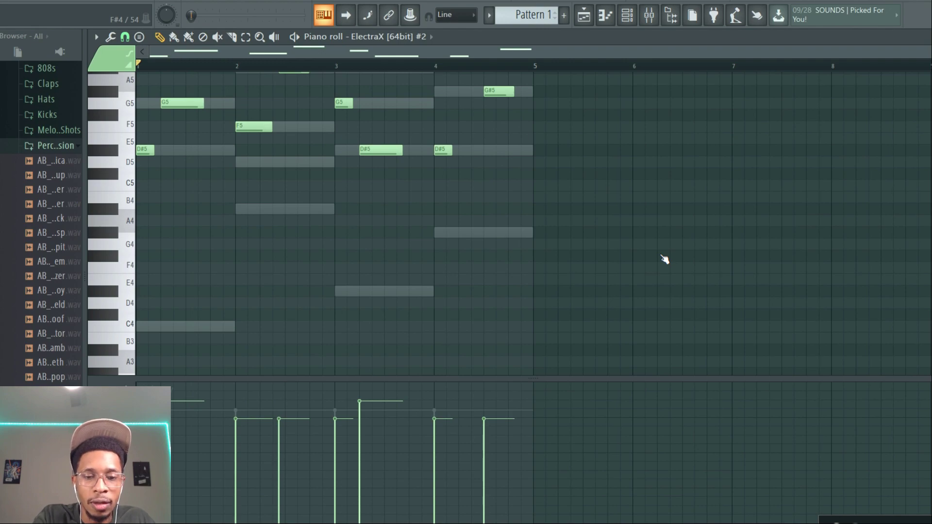
key("F6")
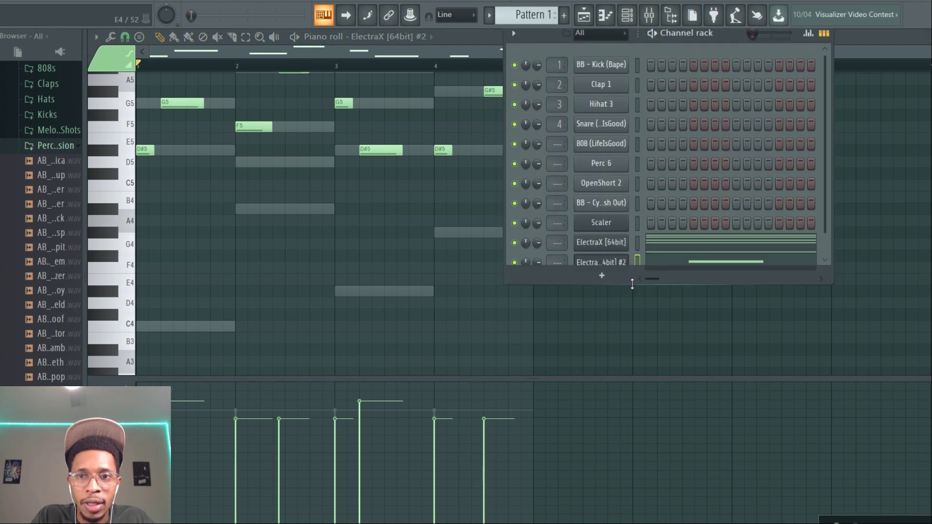
Set Note Length 0.232 and Timing 0.093, compose New keyboard clip 5.mid and play it on ElectraX #2
left_click_drag(634, 286, 636, 347)
key("alt+Tab")
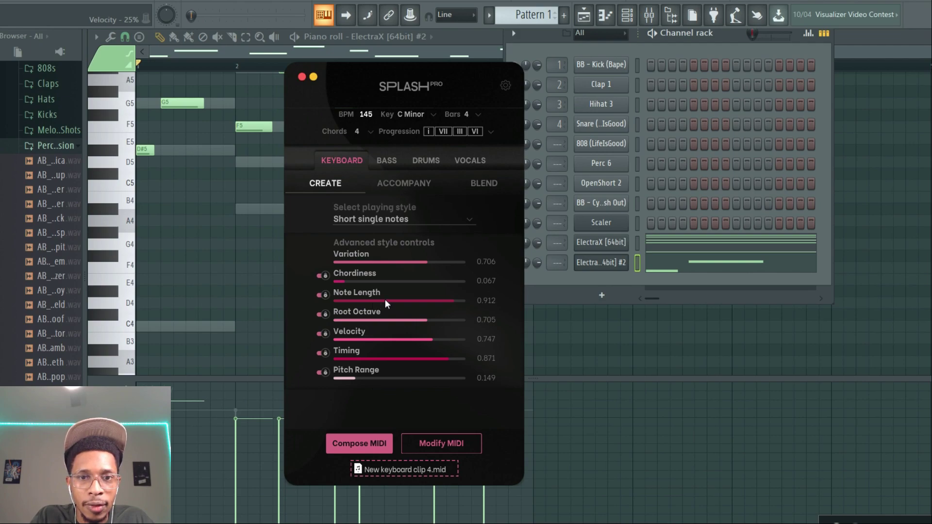
left_click_drag(385, 299, 365, 301)
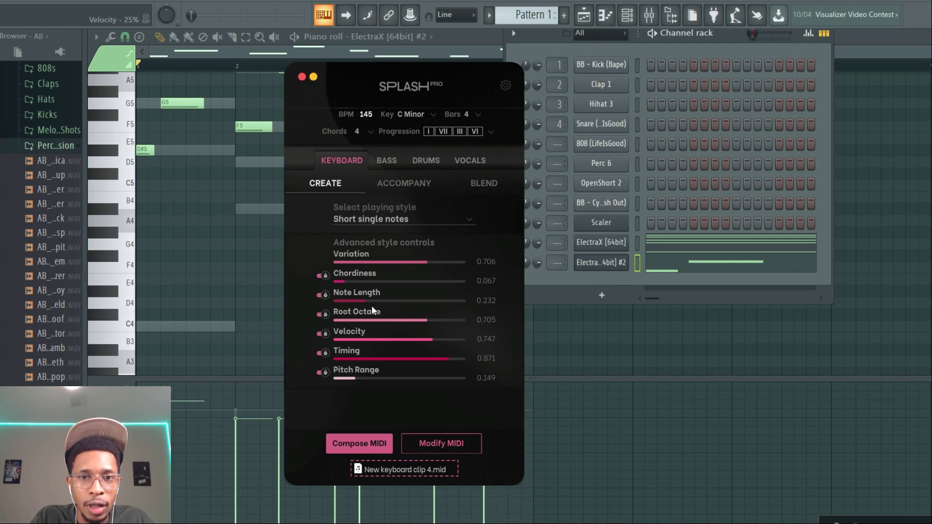
left_click_drag(373, 358, 348, 359)
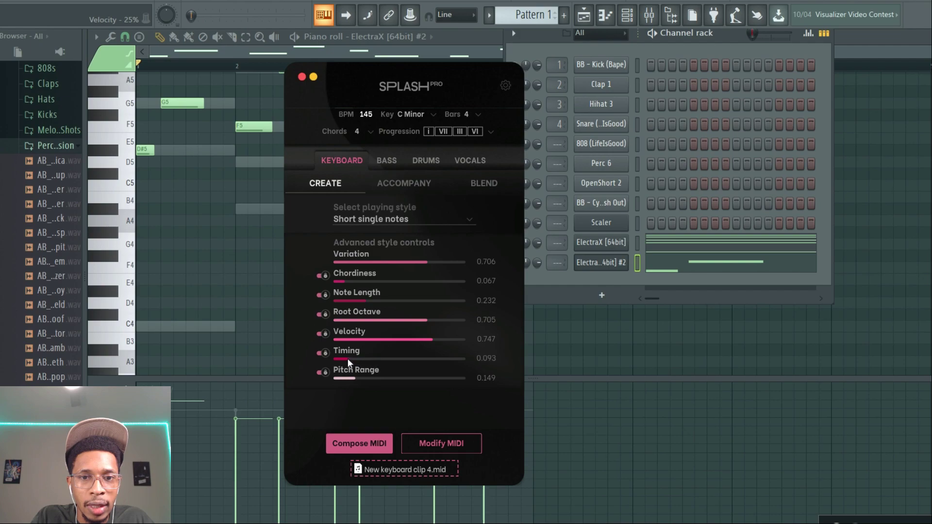
left_click(360, 443)
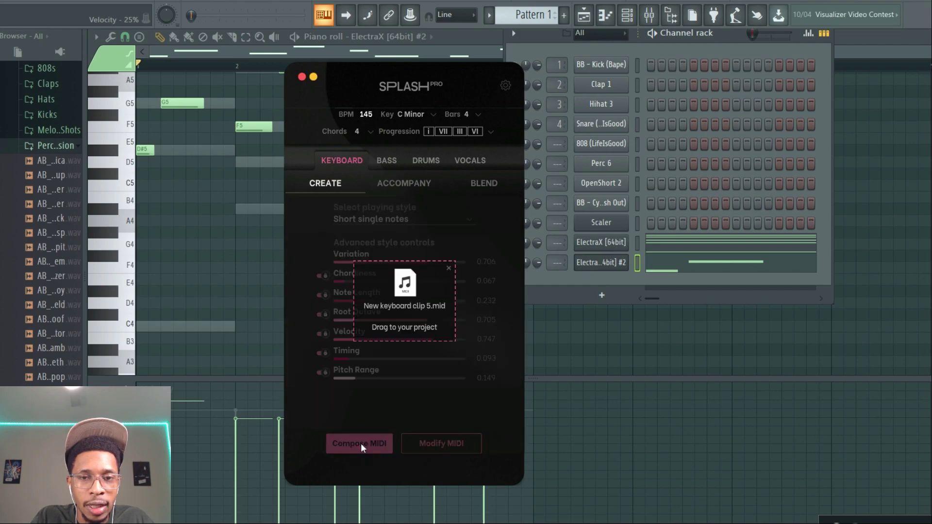
left_click_drag(398, 316, 595, 261)
key("space")
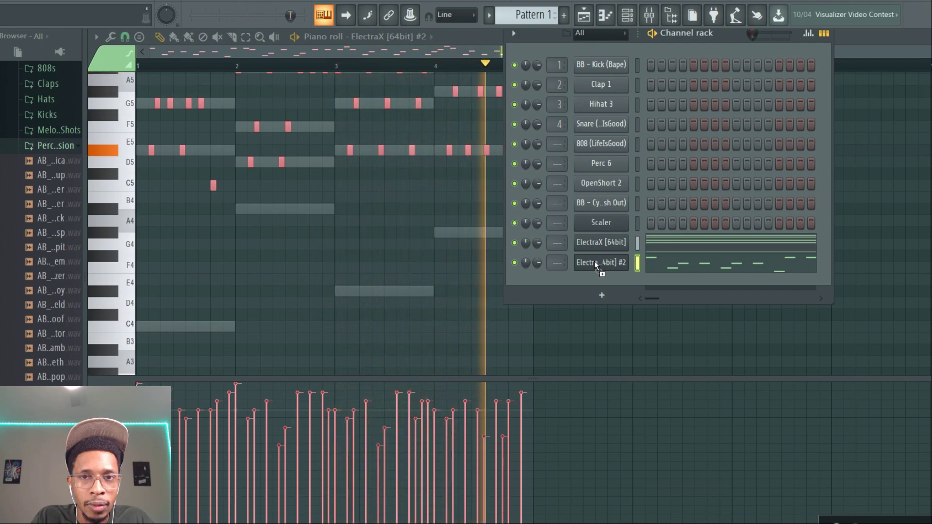
key("space")
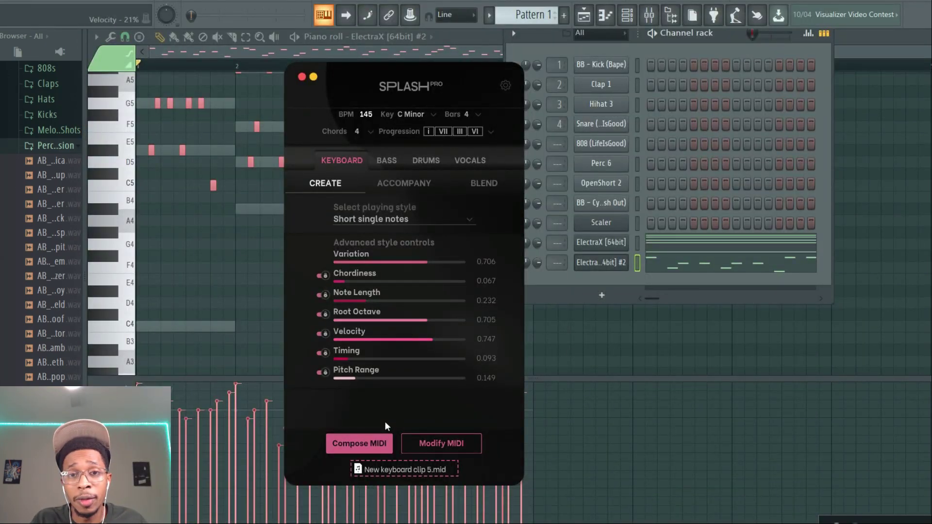
Switch Splash Pro to composing a new bass line, checking the Blend options
left_click(407, 219)
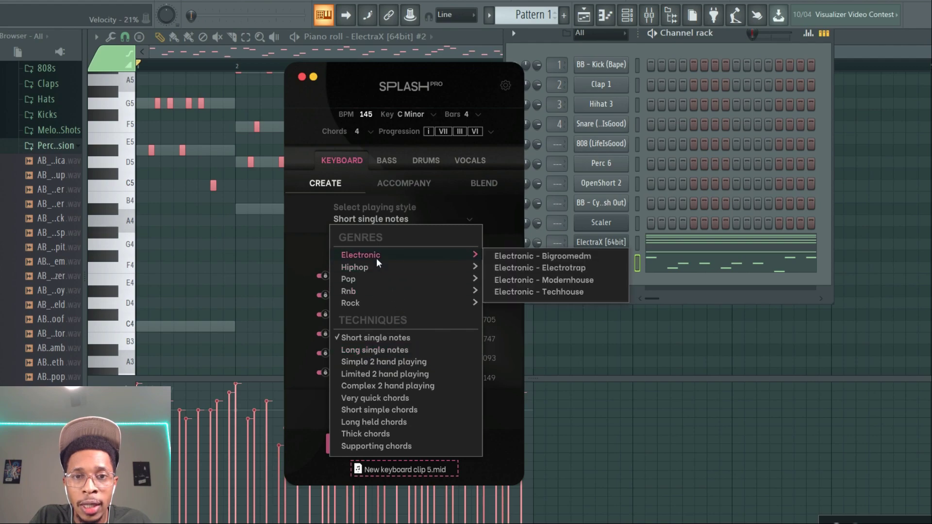
left_click(383, 160)
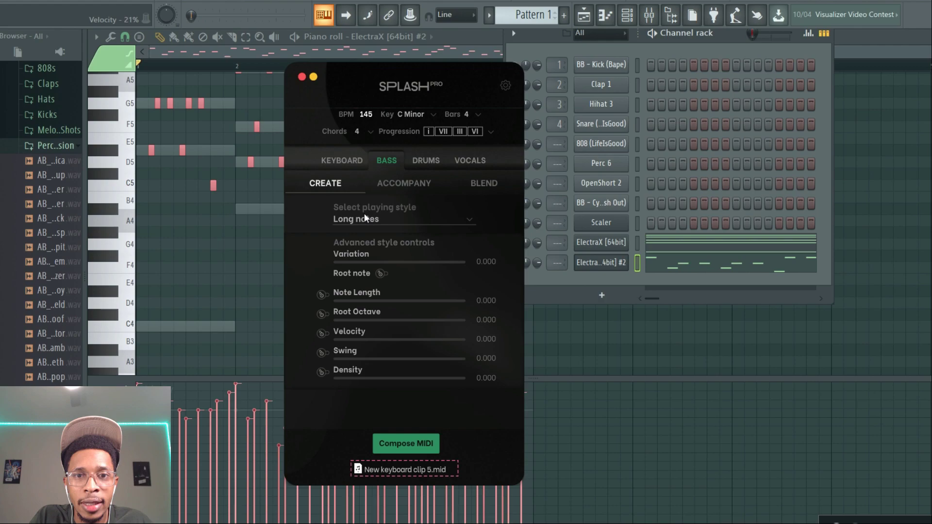
left_click(391, 180)
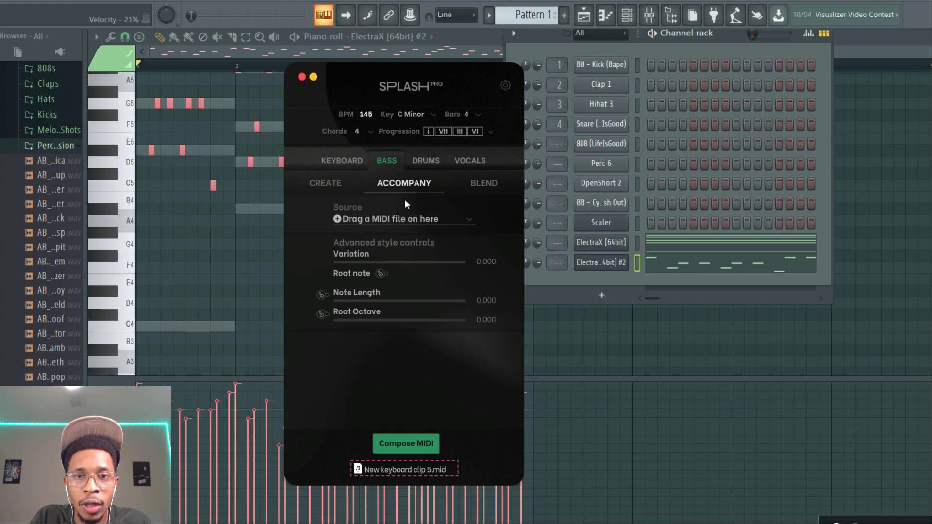
left_click(482, 184)
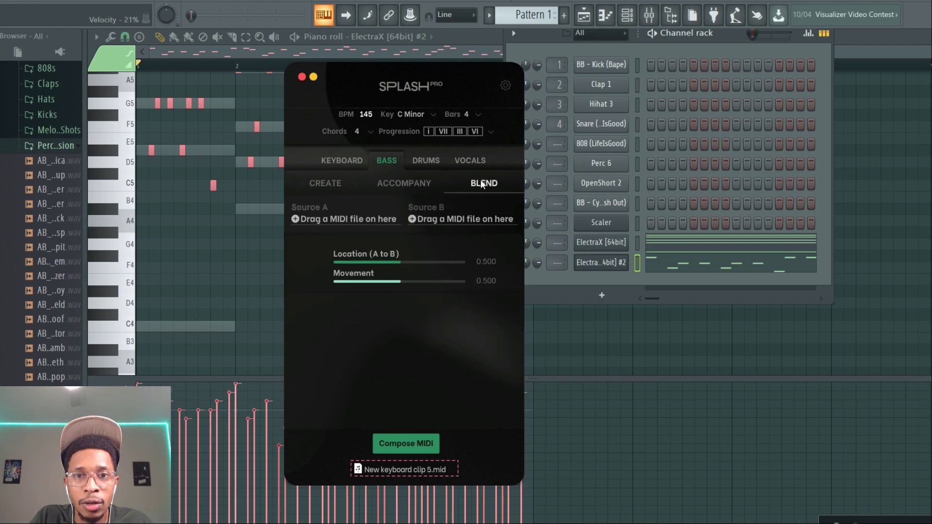
left_click(332, 188)
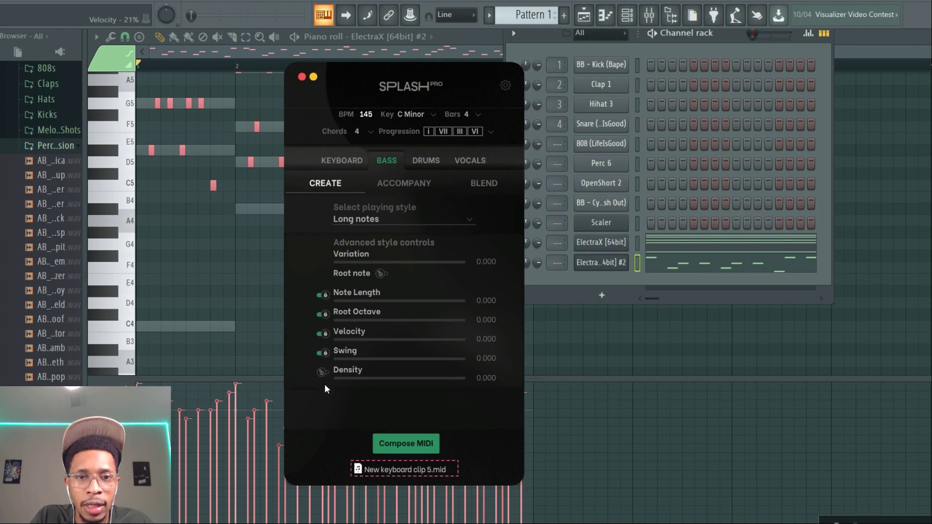
Set bass Density 0.129 and Variation 0.335, then compose New bass clip 6.mid
left_click_drag(341, 379, 352, 379)
left_click_drag(359, 262, 378, 264)
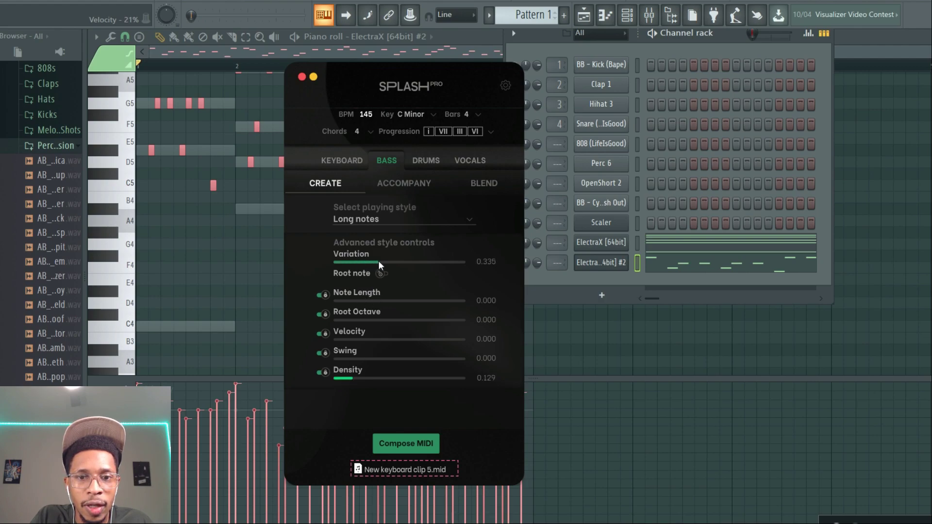
left_click(391, 446)
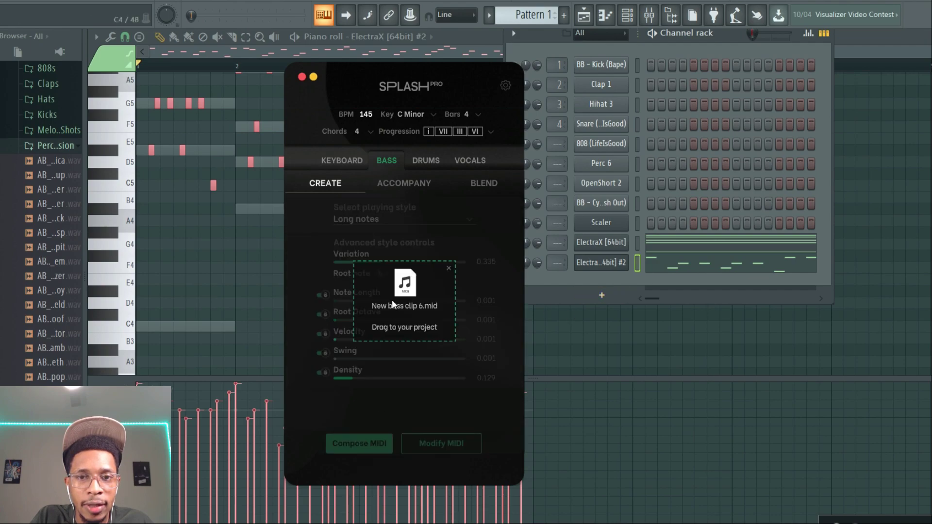
Load the bass clip onto ElectraX #2 with the Sauceinator XP Vol. 1 BASS - Subington patch and play it
left_click_drag(392, 299, 595, 258)
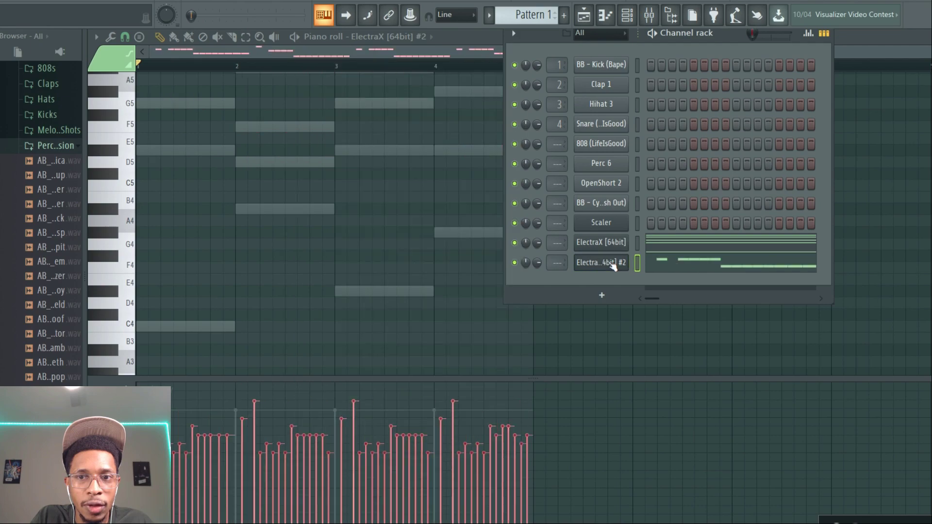
left_click(613, 264)
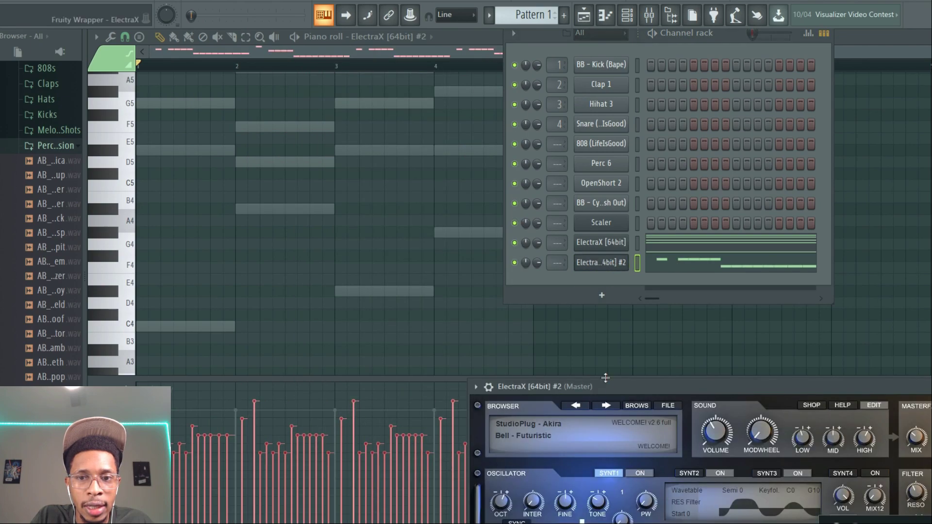
left_click(637, 406)
left_click_drag(629, 387, 558, 240)
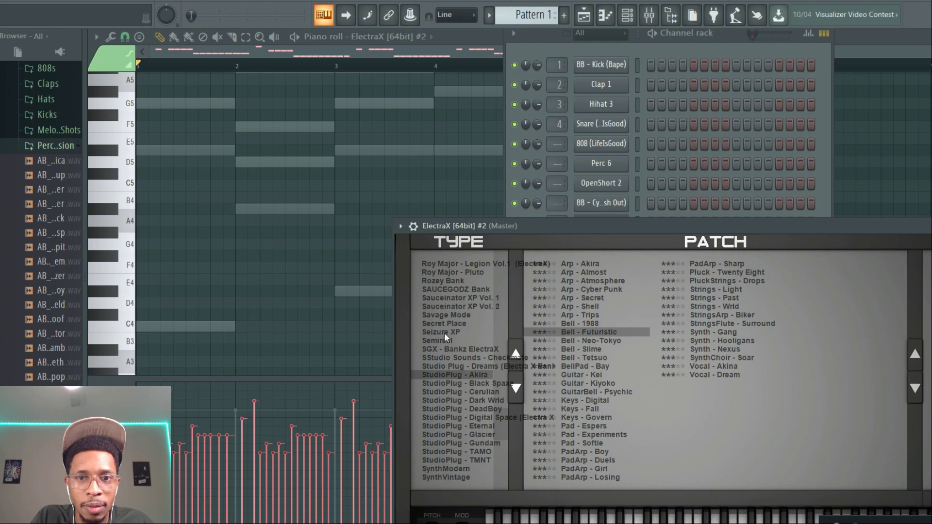
left_click(444, 315)
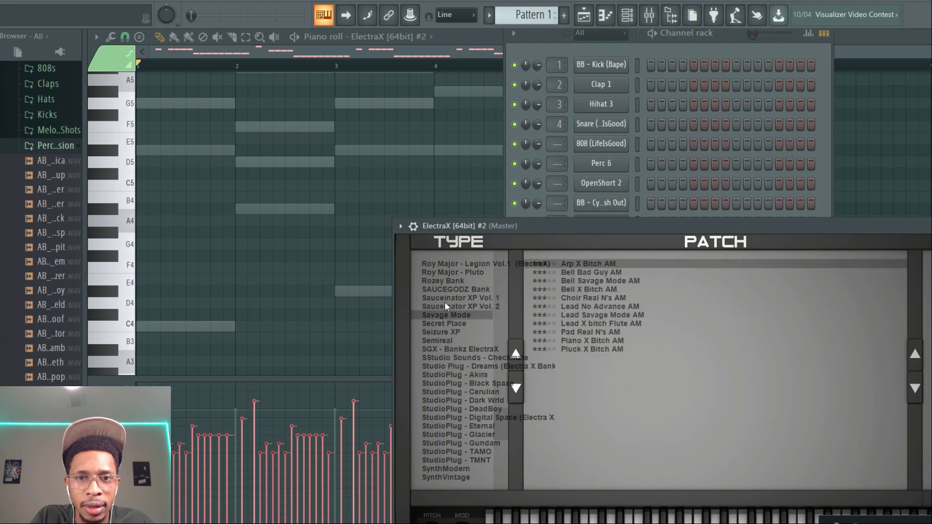
left_click(445, 301)
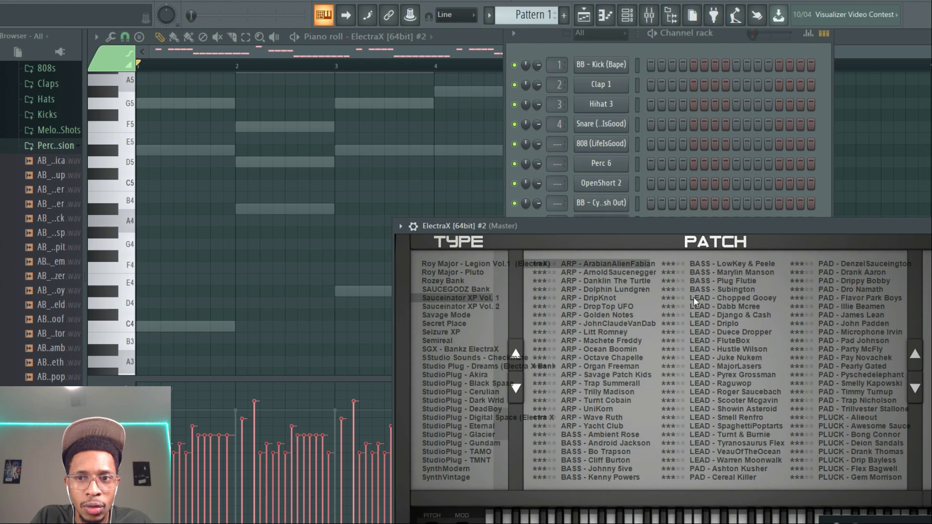
left_click(742, 290)
left_click_drag(720, 226, 763, 400)
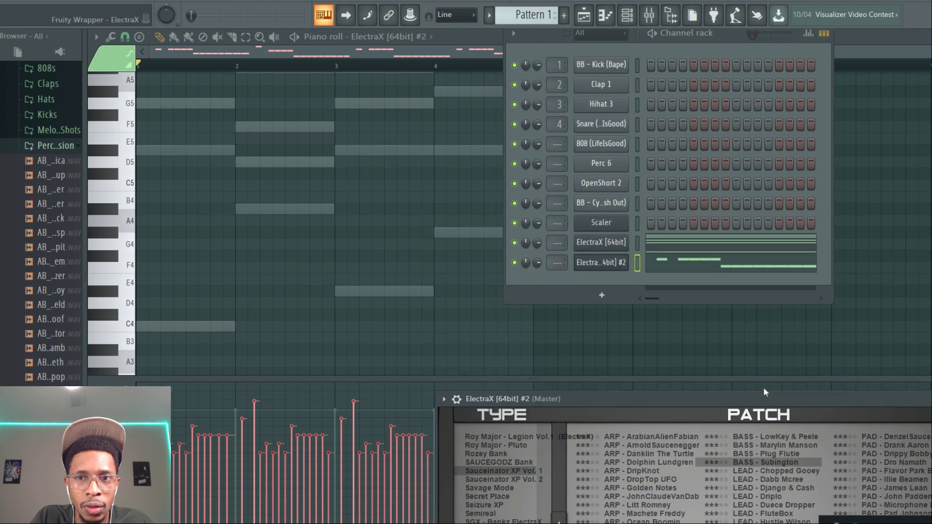
key("space")
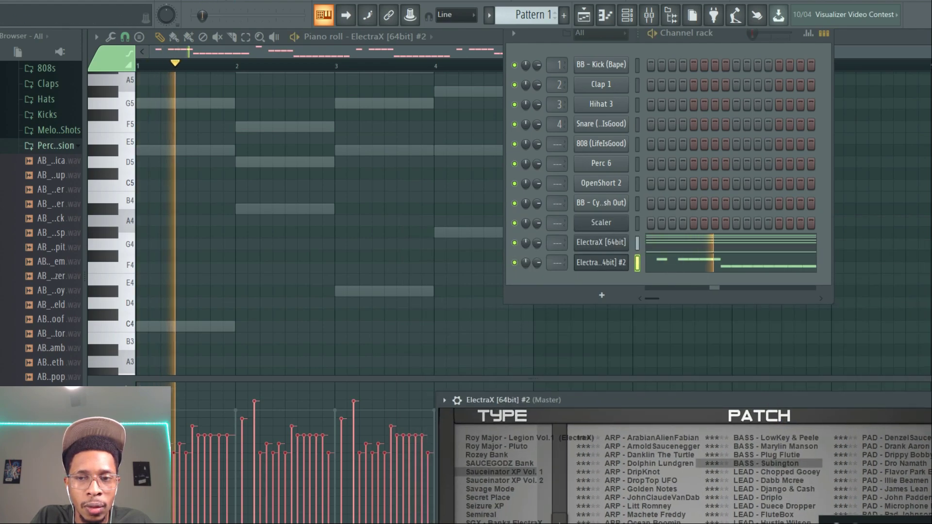
key("F5")
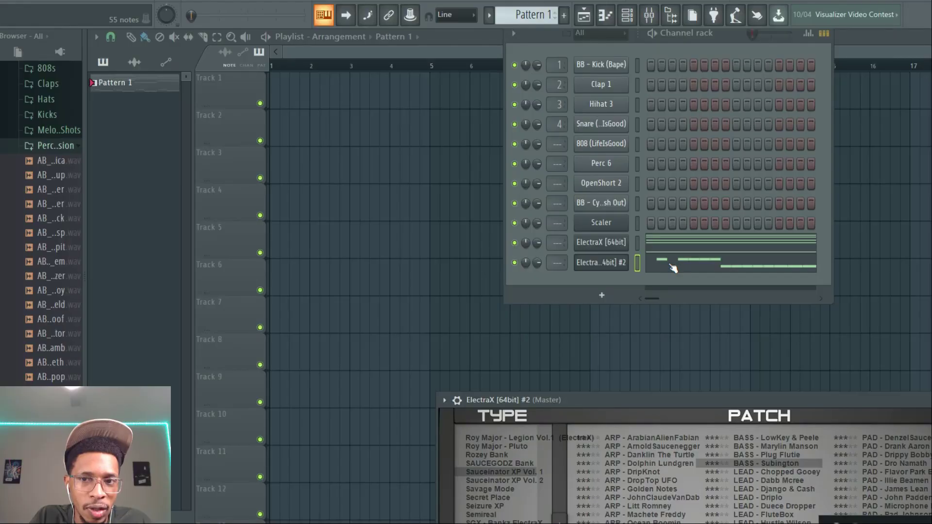
Raise the ElectraX #2 bass notes an octave and audition them
left_click(673, 268)
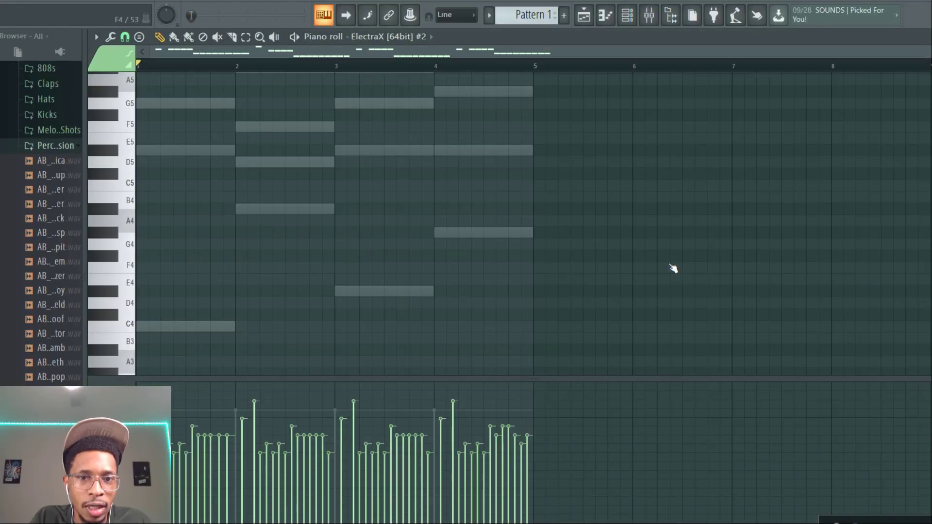
scroll(673, 268, "down", 6)
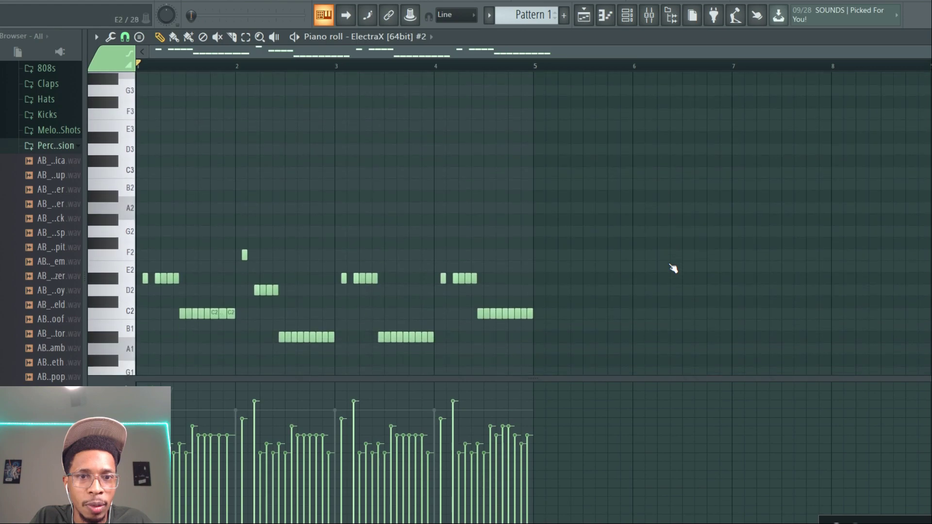
key("space")
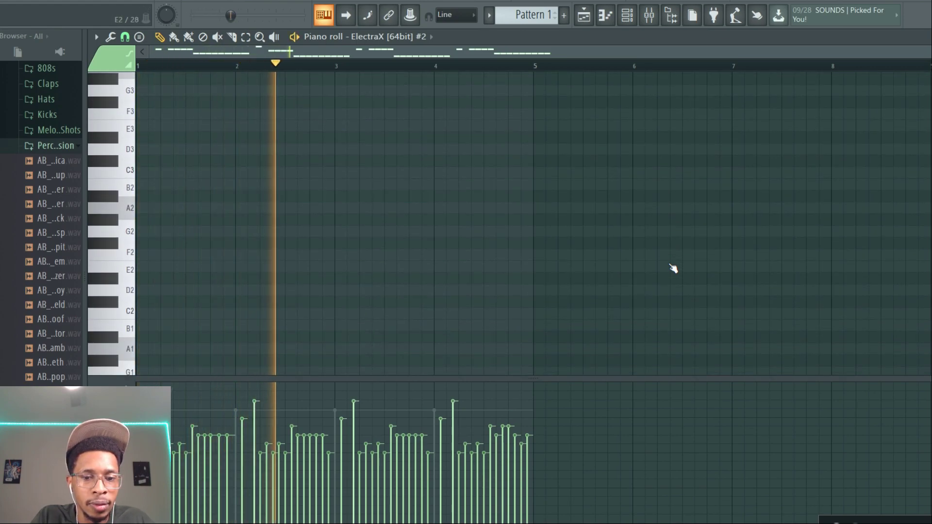
key("space")
Open the ElectraX #2 instrument and its Splash Pro bass generator
key("F6")
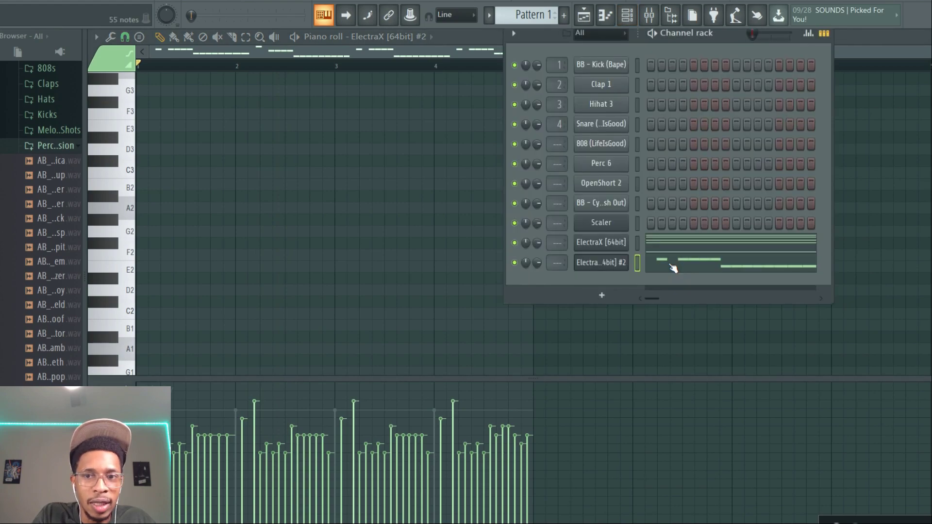
left_click(606, 266)
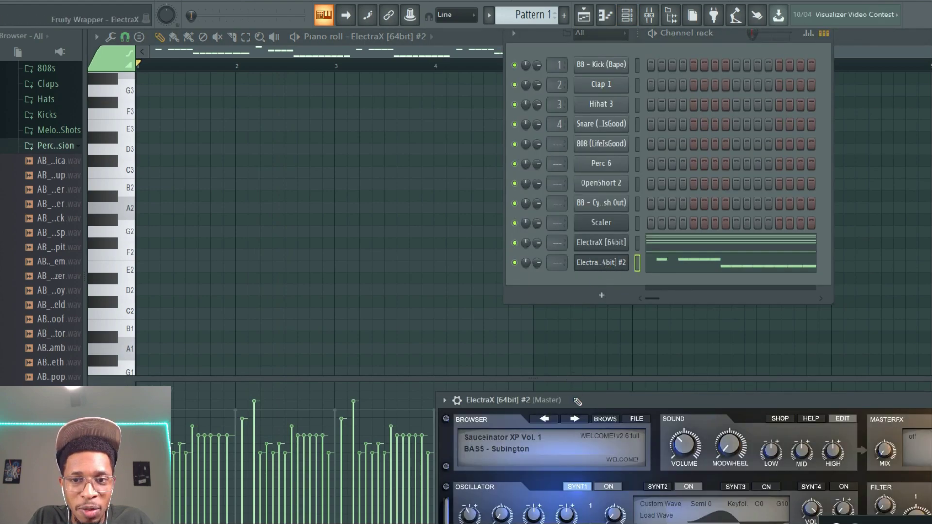
left_click(604, 294)
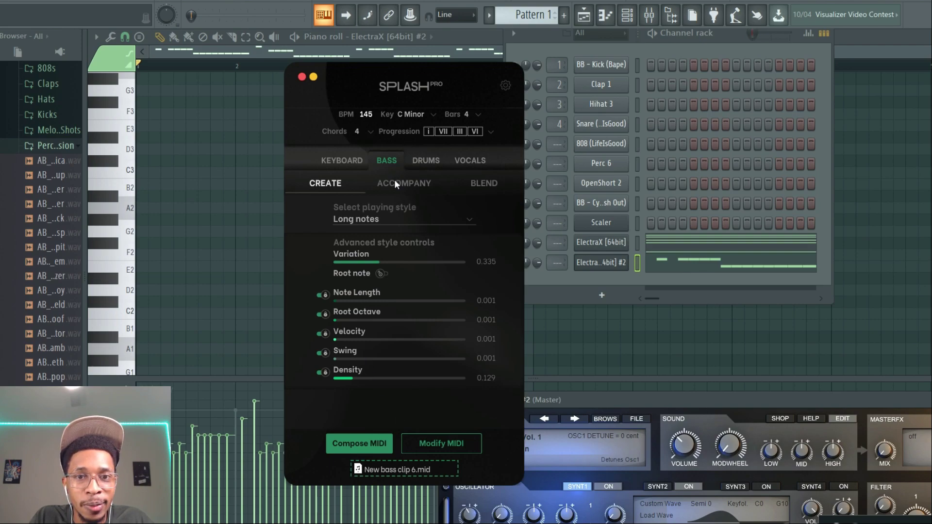
Compose a new Splash Pro bass clip with Variation and Density set to 0
left_click_drag(378, 262, 320, 265)
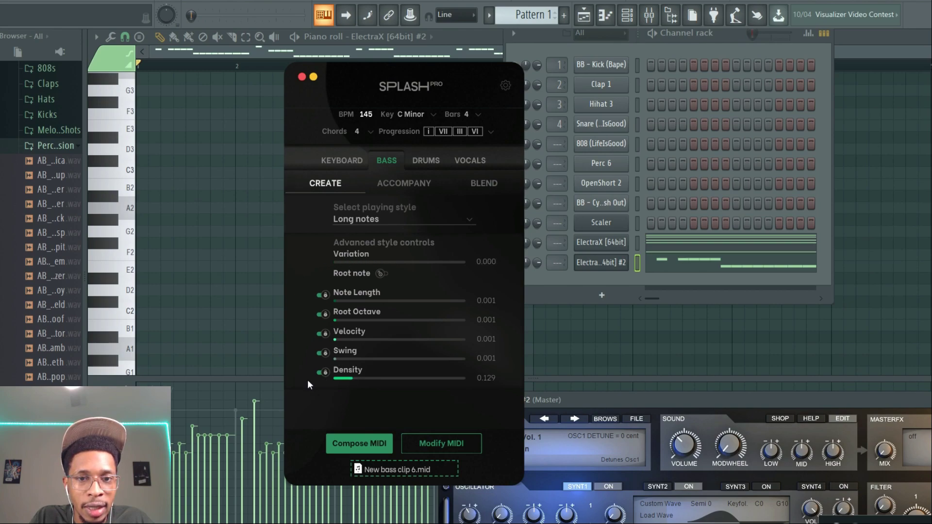
left_click_drag(342, 383, 323, 378)
left_click(351, 442)
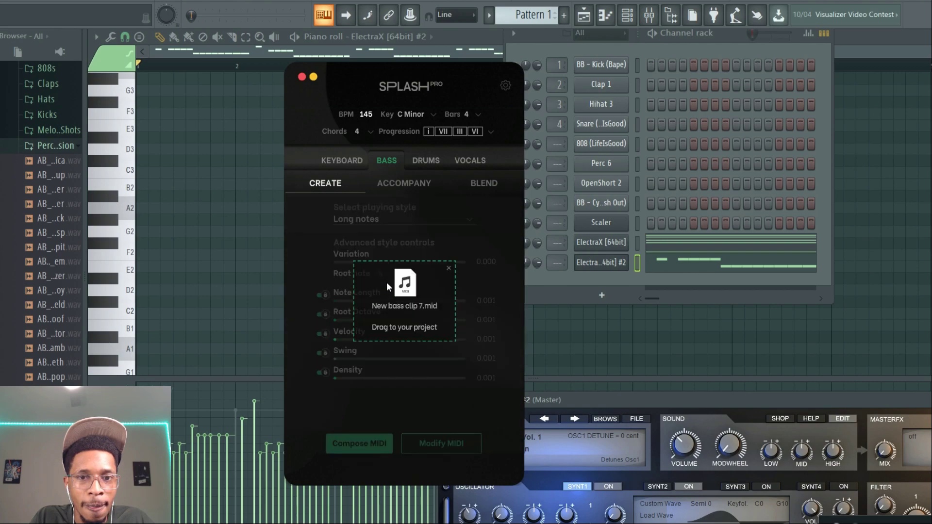
Load New bass clip 7.mid onto ElectraX #2, raise it an octave and audition it
left_click_drag(415, 278, 584, 260)
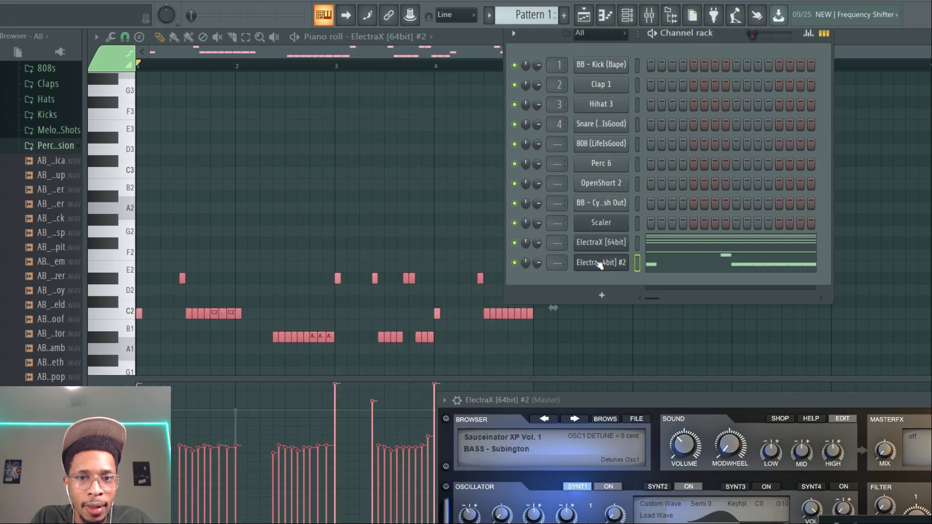
left_click(695, 264)
left_click(695, 267)
key("ctrl+Up")
key("ctrl+Up")
key("space")
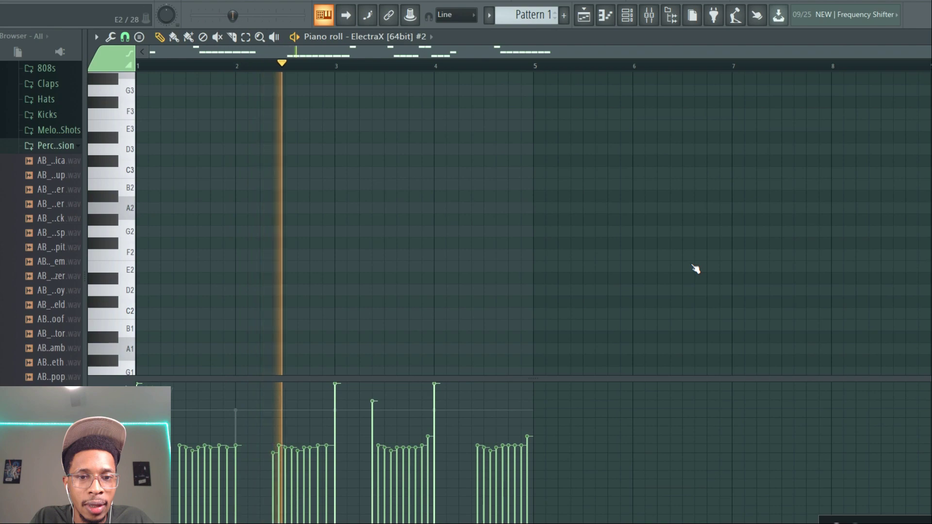
key("space")
key("F6")
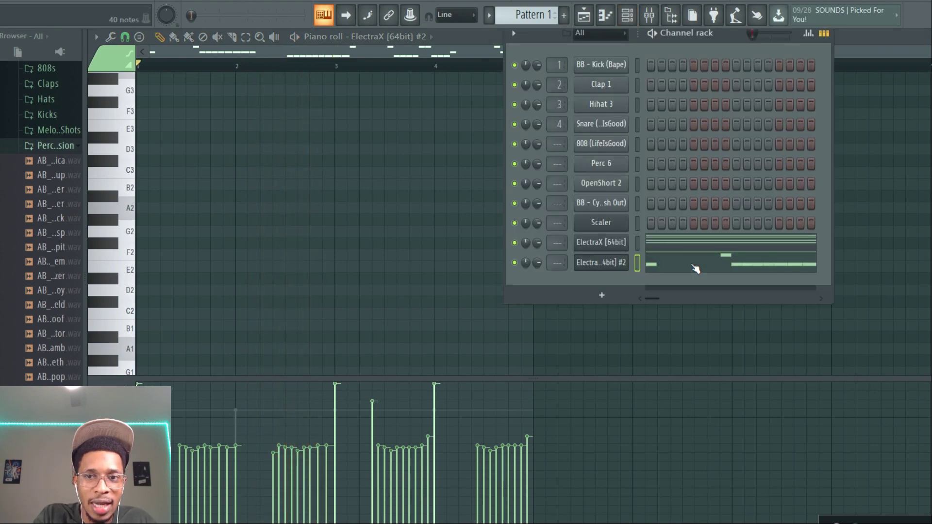
Set the Splash Pro drum style to Hiphop - Trap
left_click(617, 269)
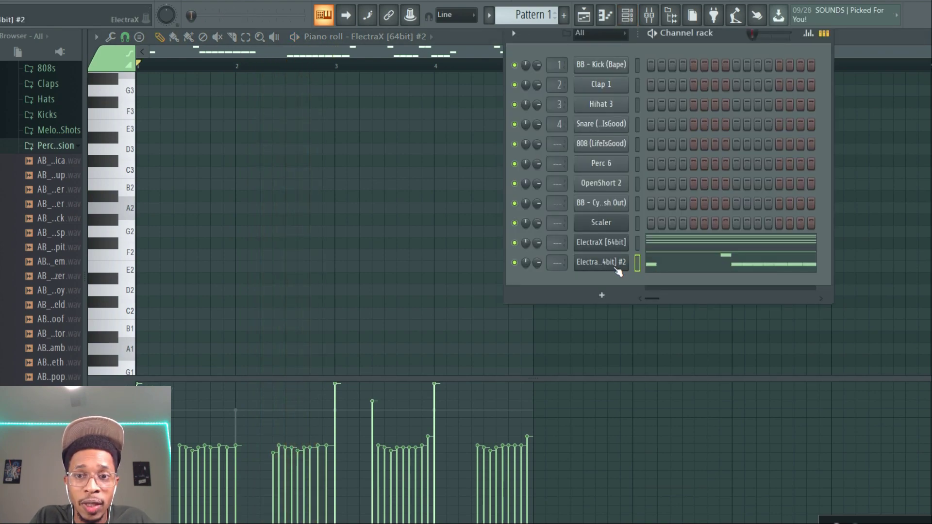
key("alt+Tab")
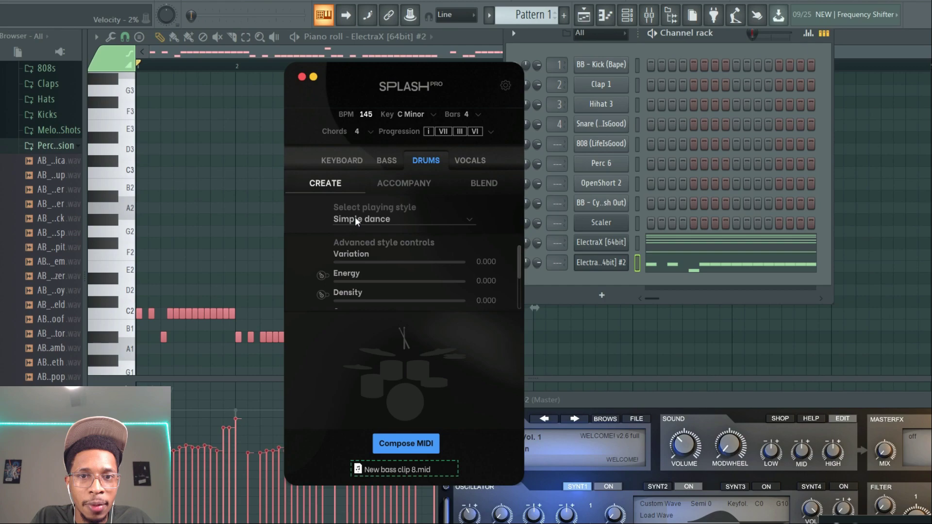
left_click(355, 217)
mouse_move(359, 279)
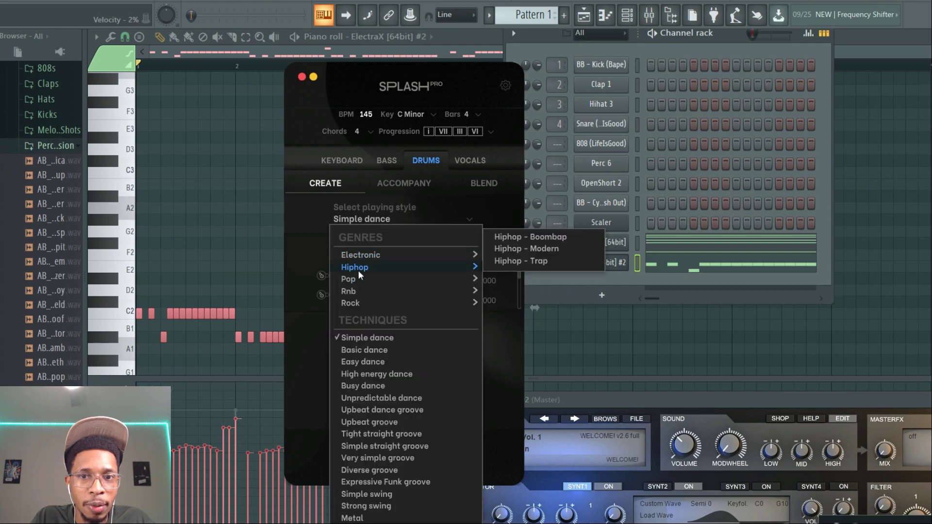
left_click(518, 261)
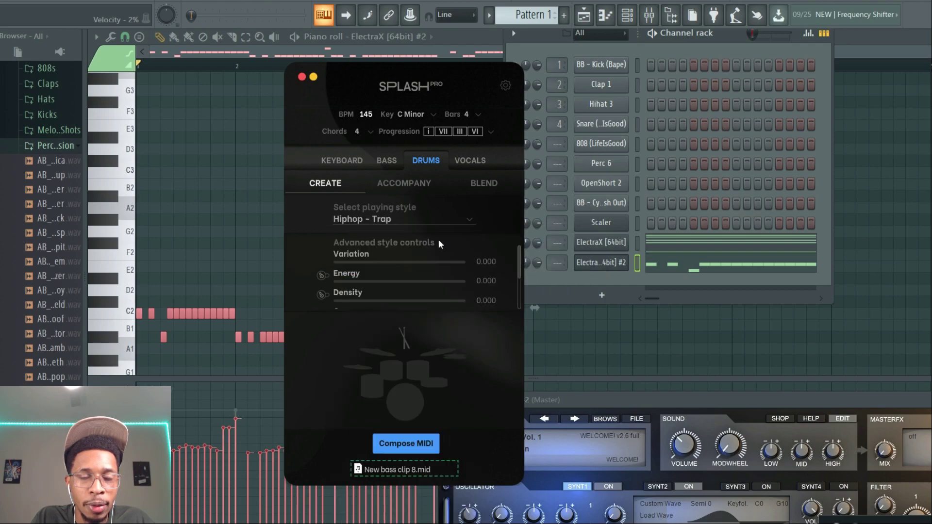
Set drum Variation to about 0.356, Density to 0.108 and Groove to 0.160
left_click_drag(362, 262, 386, 281)
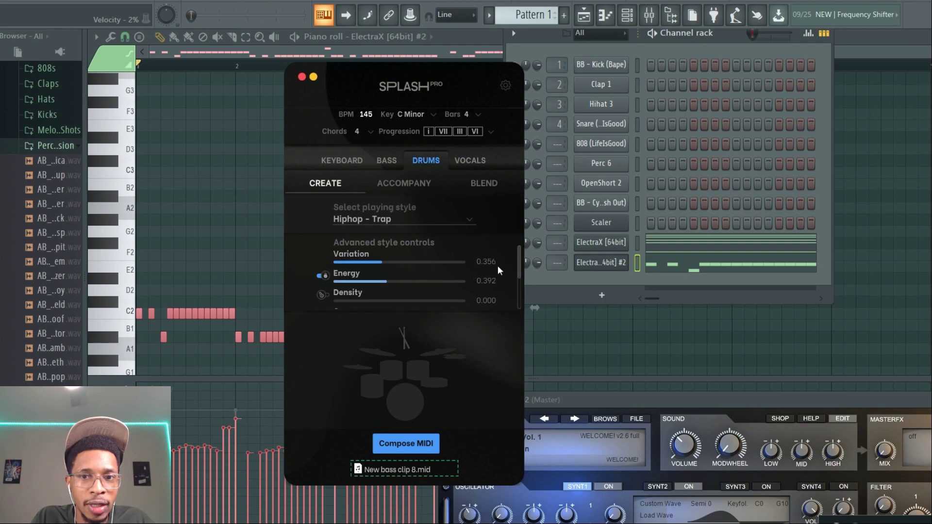
mouse_move(520, 261)
left_mouse_down()
mouse_move(520, 291)
mouse_move(517, 276)
left_mouse_up()
left_click_drag(366, 274, 350, 274)
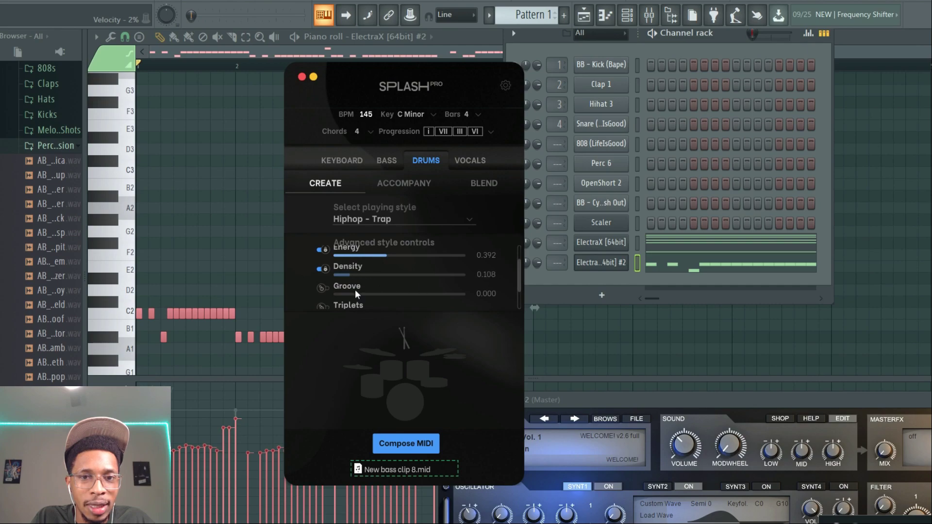
left_click(357, 295)
left_click_drag(519, 269, 519, 304)
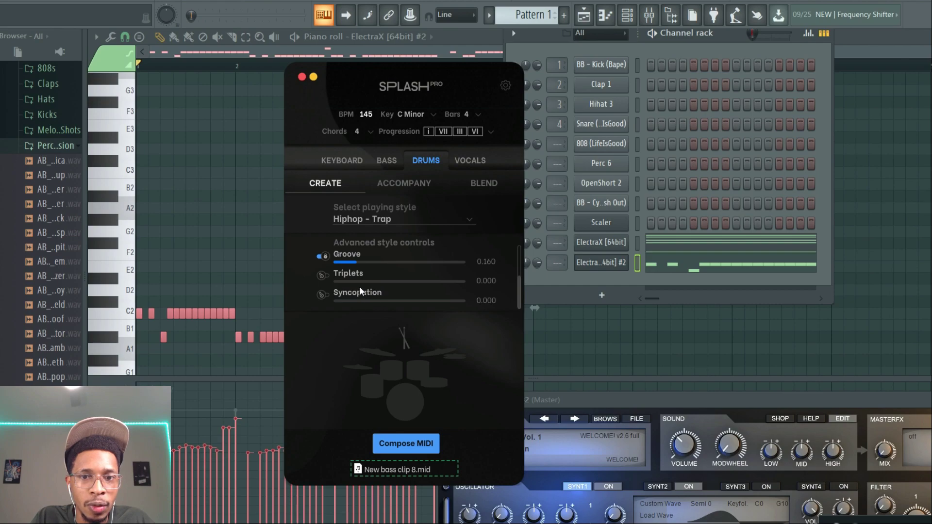
Preview the kit, compose New drum clip 9.mid and load it onto BB - Kick
left_click(404, 403)
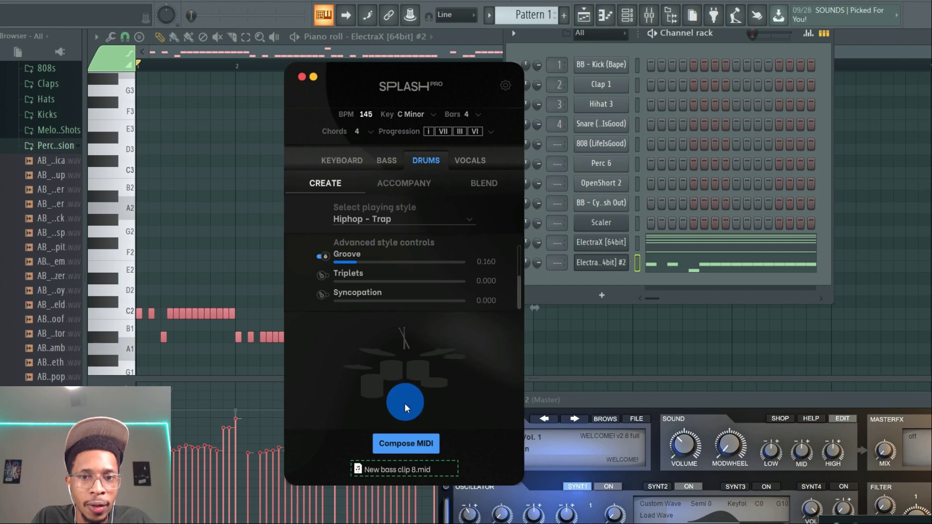
left_click(398, 443)
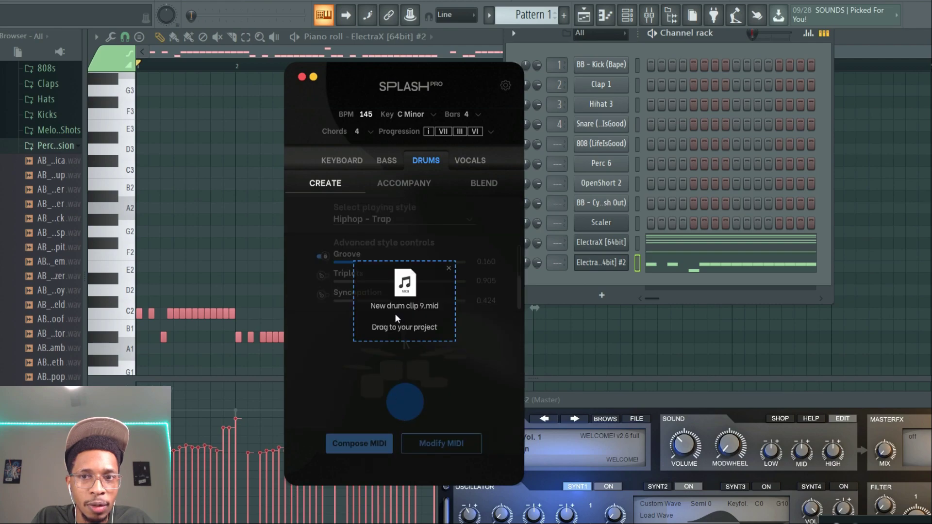
left_click_drag(395, 314, 614, 66)
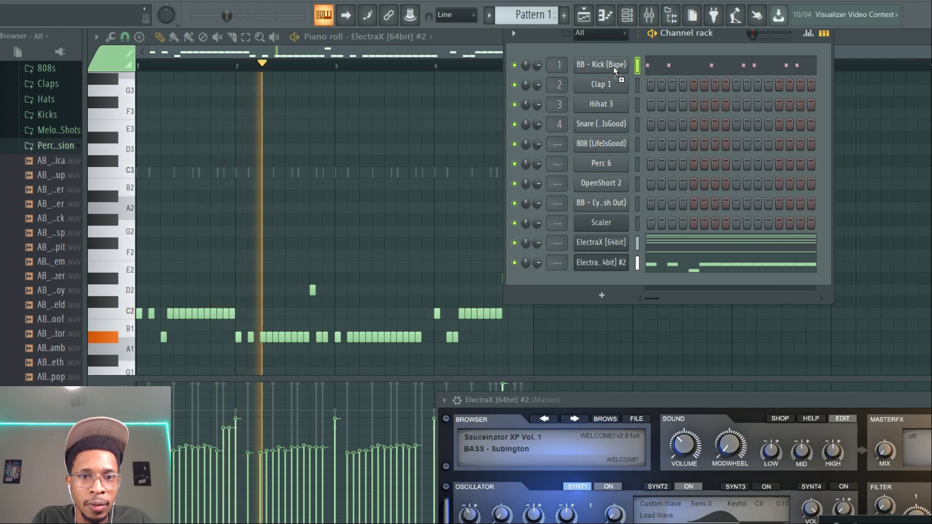
Delete the duplicate ElectraX #2 channel from the channel rack
right_click(621, 262)
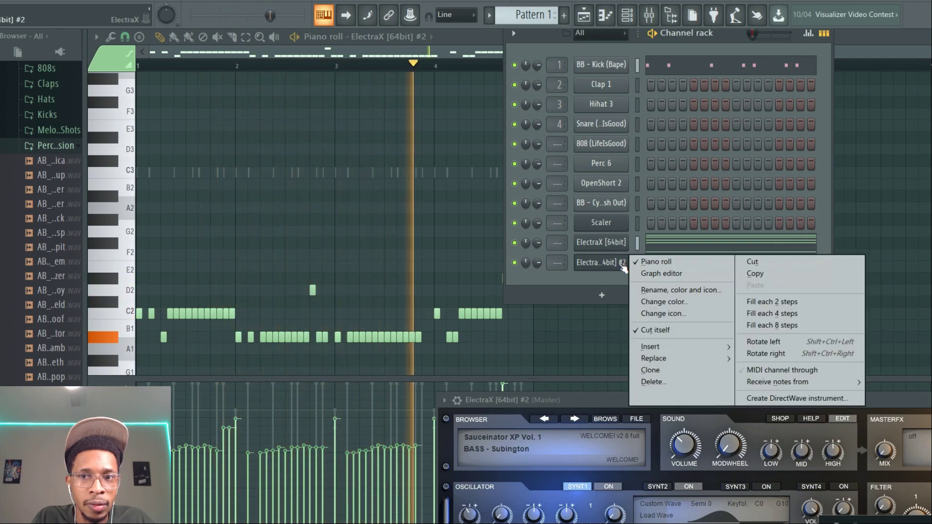
left_click(680, 381)
left_click(535, 291)
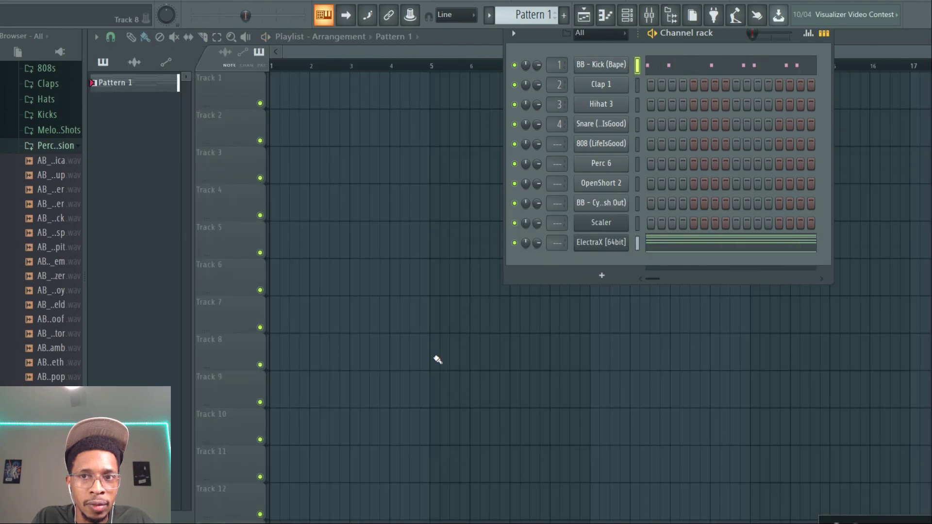
key("F6")
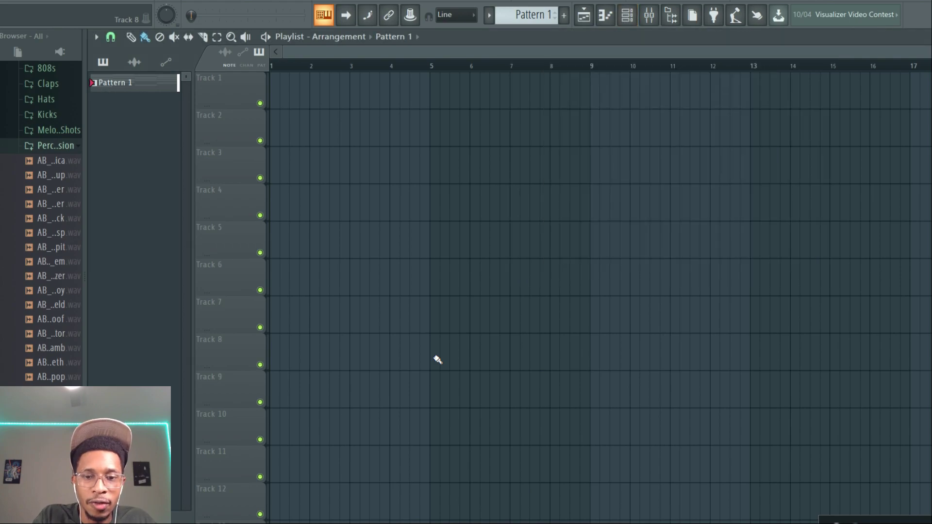
Lower the drum Groove to 0.057 and compose another drum MIDI clip
key("alt+Tab")
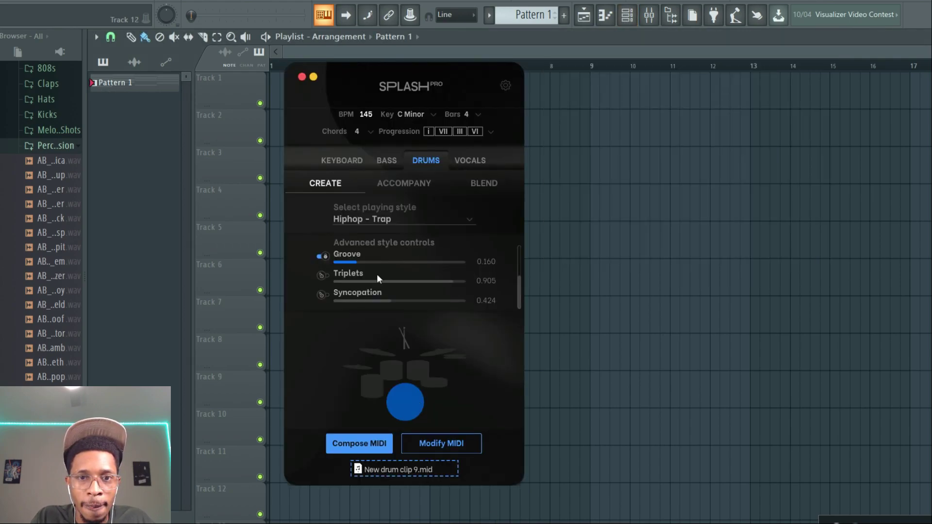
left_click_drag(356, 261, 343, 261)
left_click(364, 448)
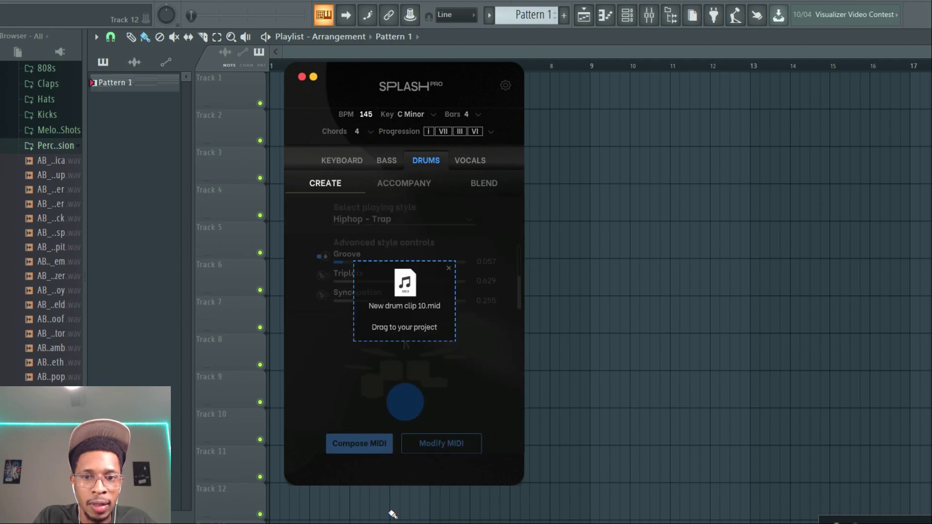
left_click_drag(405, 284, 497, 518)
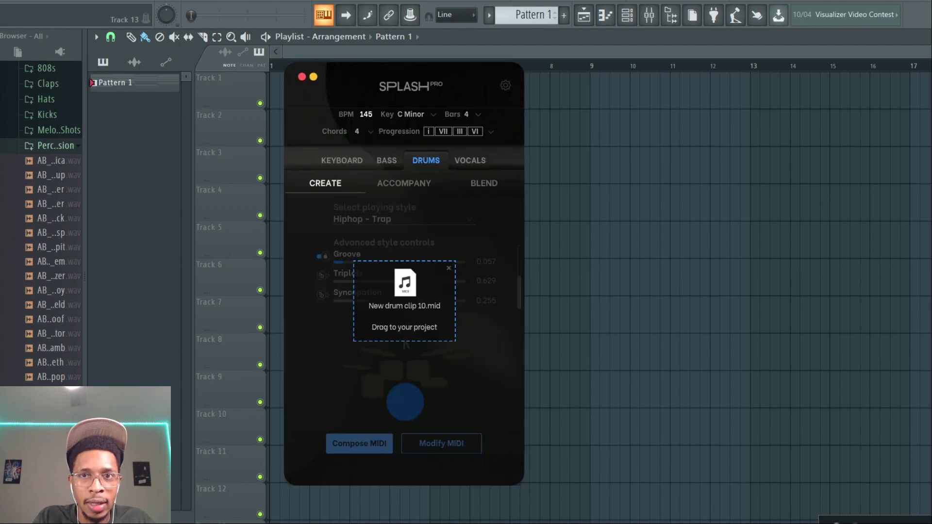
Put the new drum clip on BB - Kick and play it back
key("F9")
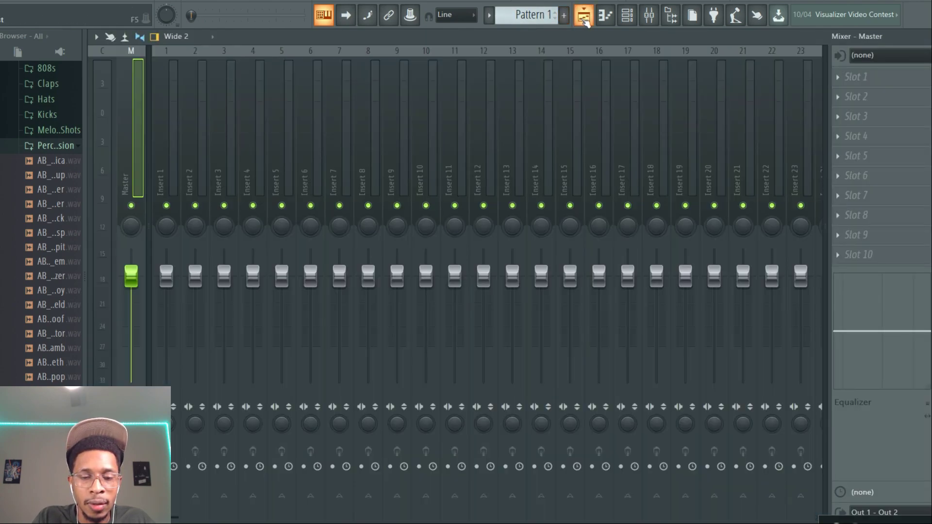
left_click(584, 15)
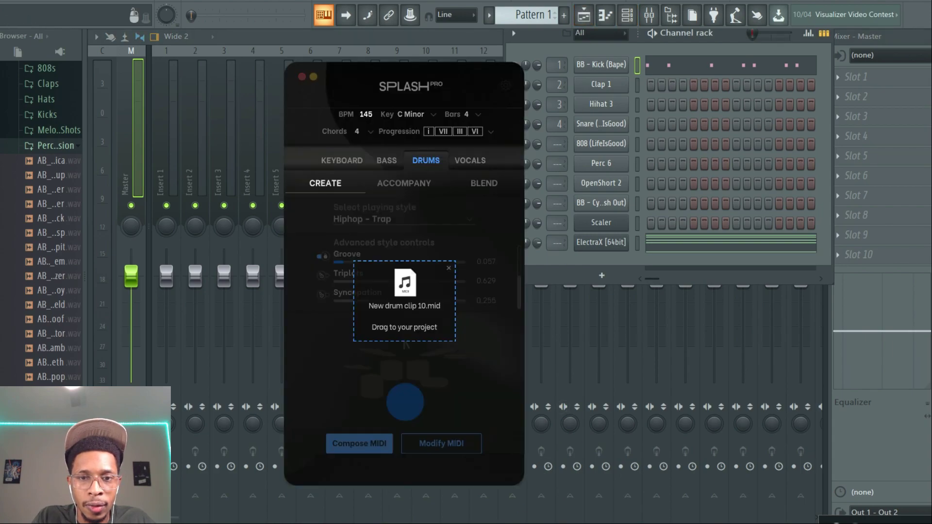
left_click_drag(403, 303, 611, 71)
key("space")
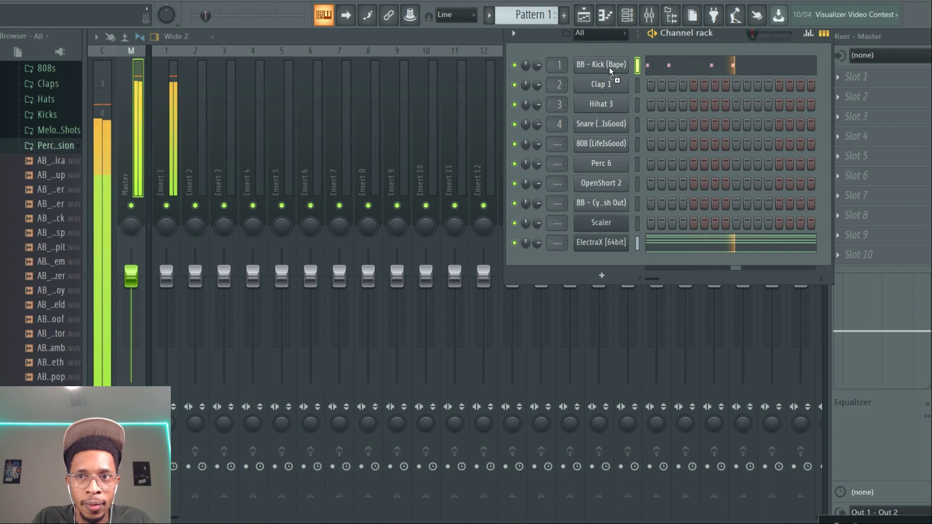
key("space")
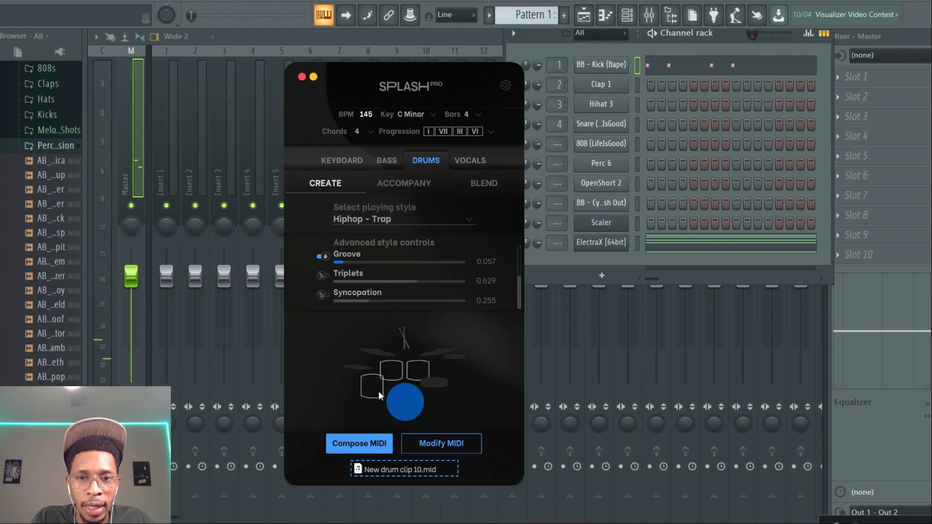
Load a generated drum pattern onto Clap 1, audition it and open its piano roll
left_click(435, 384)
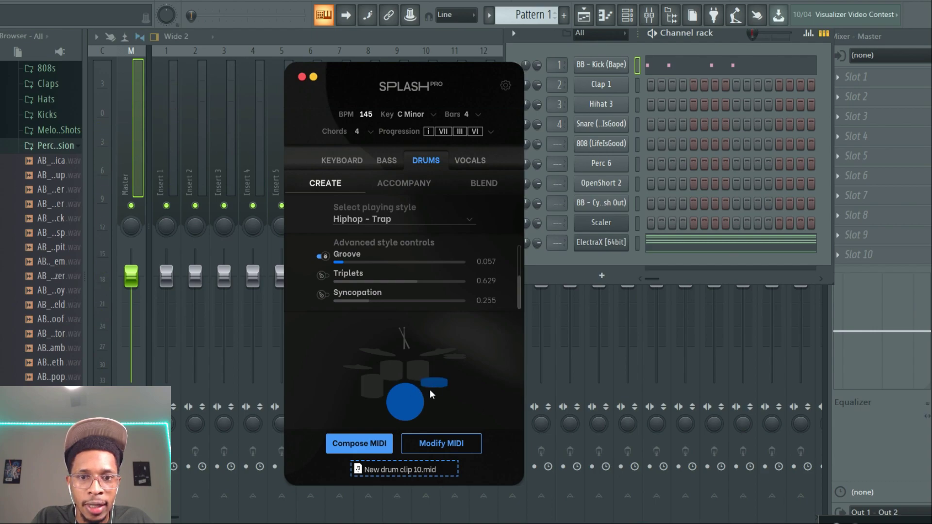
left_click_drag(397, 316, 624, 84)
key("space")
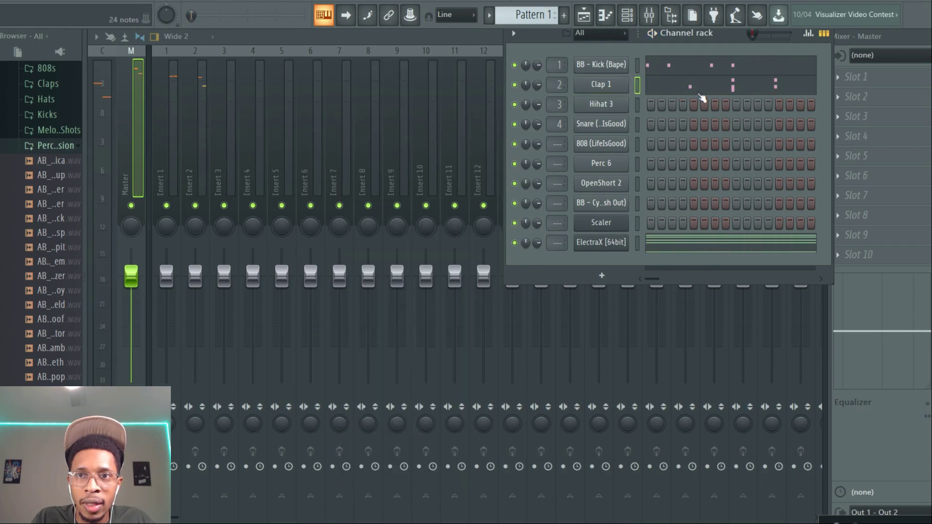
left_click(702, 91)
Raise the Clap 1 notes two octaves and audition the pattern
key("Delete")
scroll(539, 221, "up", 8)
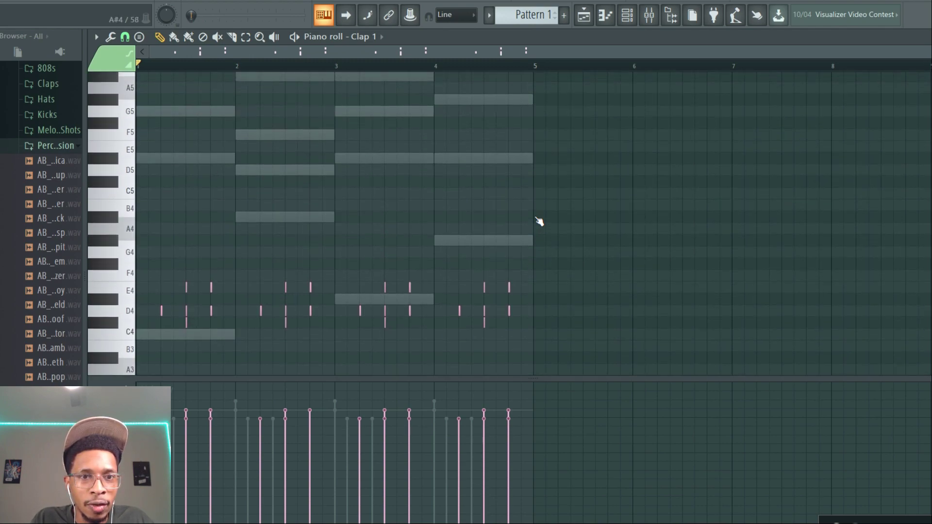
key("ctrl+Up")
key("space")
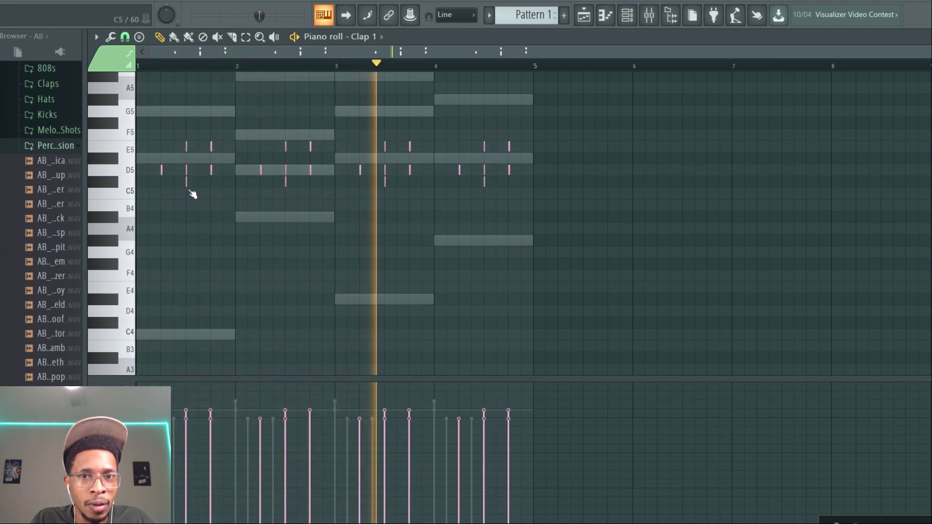
key("space")
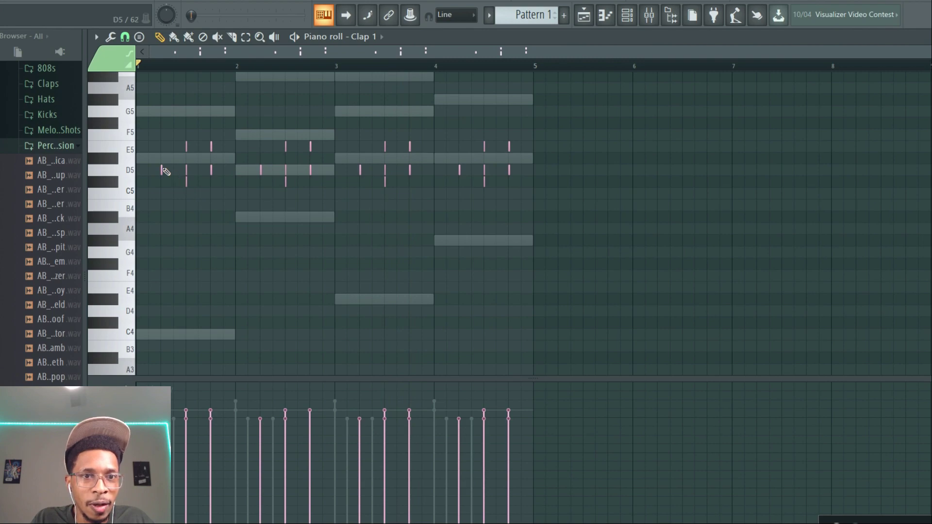
Delete the extra clap notes, leaving one mid-bar hit per bar, and replay it
right_click(212, 170)
right_click(211, 146)
right_click(260, 170)
right_click(311, 147)
right_click(360, 170)
right_click(409, 170)
right_click(410, 147)
right_click(459, 173)
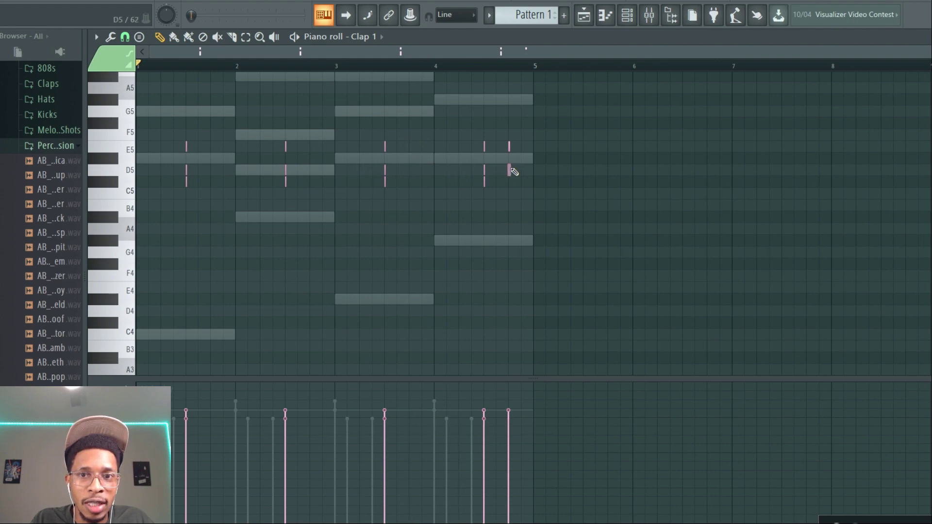
right_click(509, 170)
right_click(510, 146)
key("space")
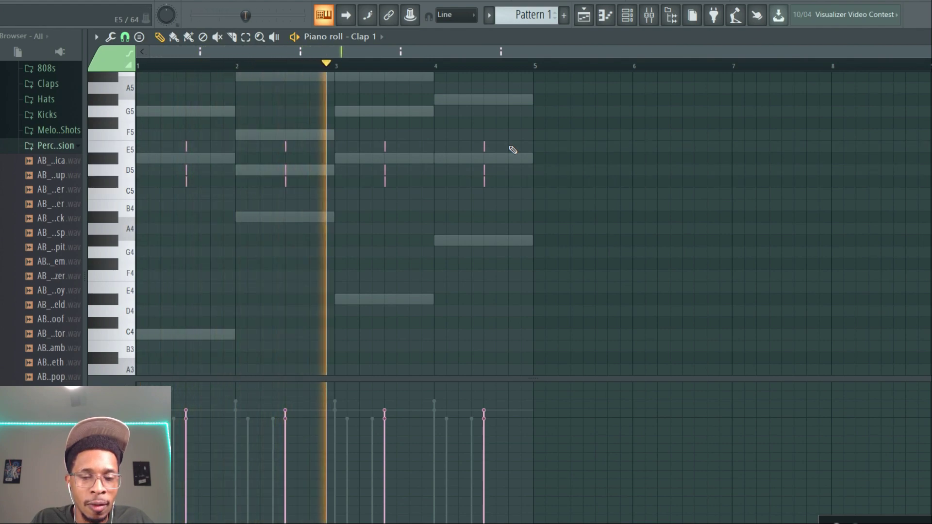
key("space")
key("F6")
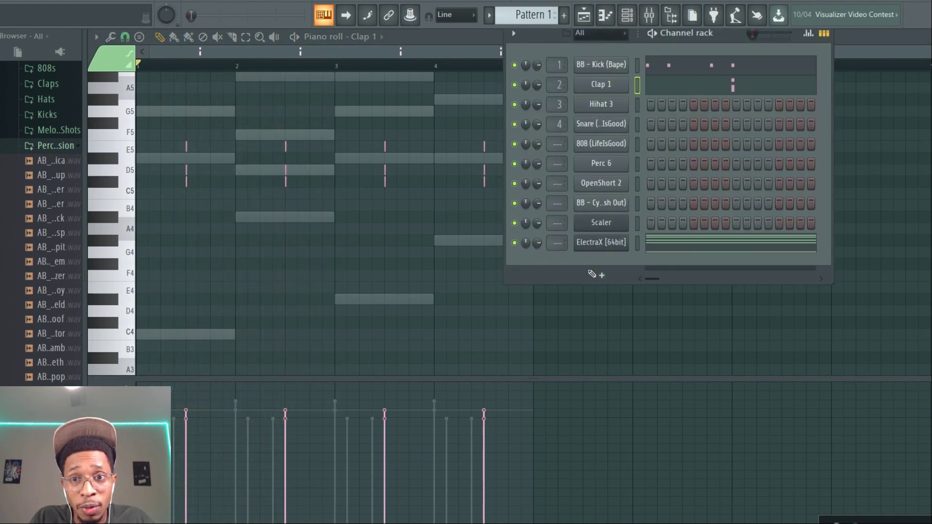
Target the ElectraX channel and switch Splash Pro to its Vocals generator
left_click(612, 249)
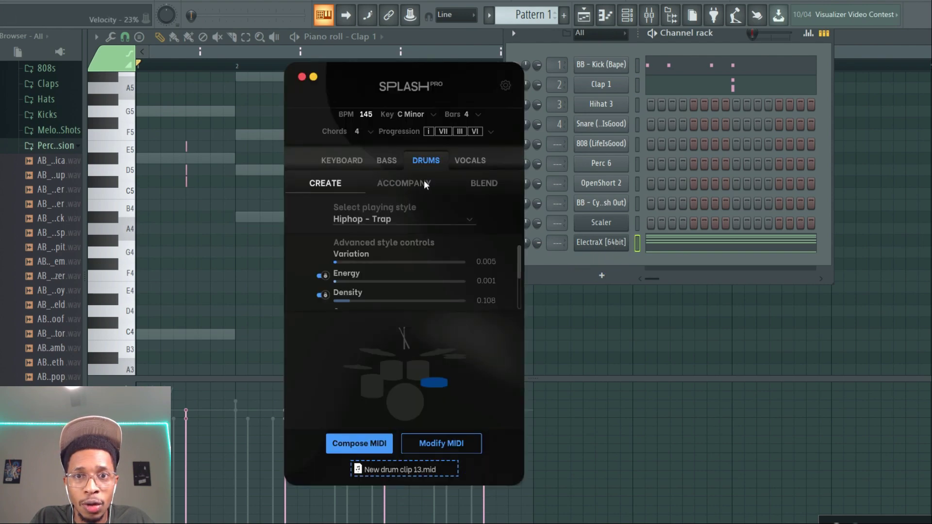
left_click(465, 162)
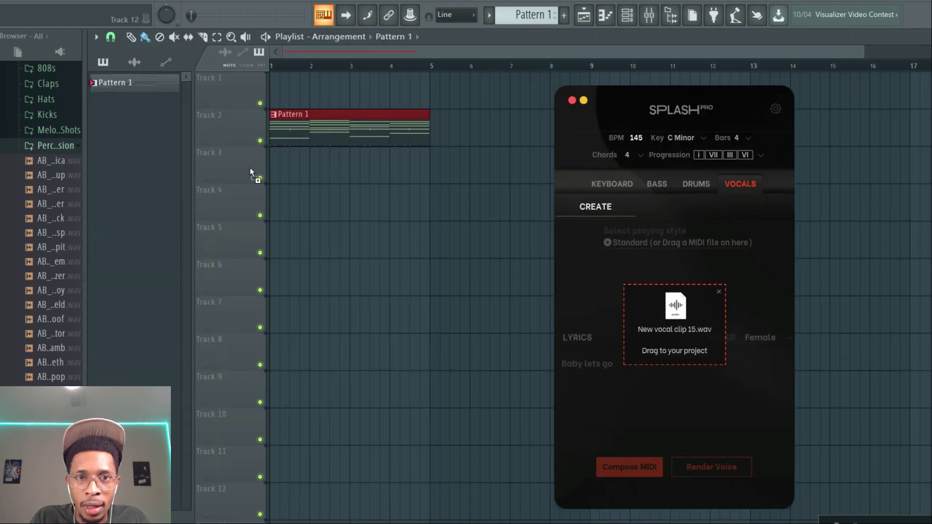
Place New vocal clip 15 on Track 4 and play the song
left_click_drag(265, 203, 272, 203)
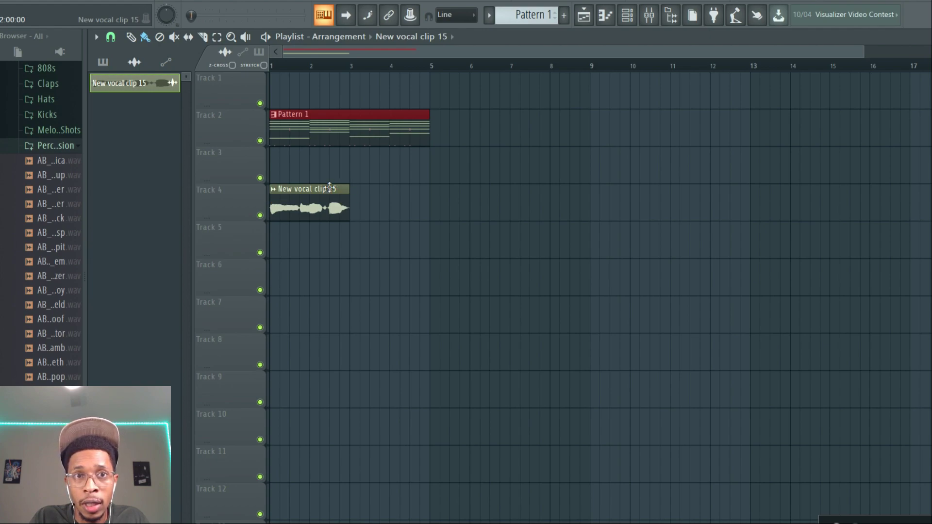
key("space")
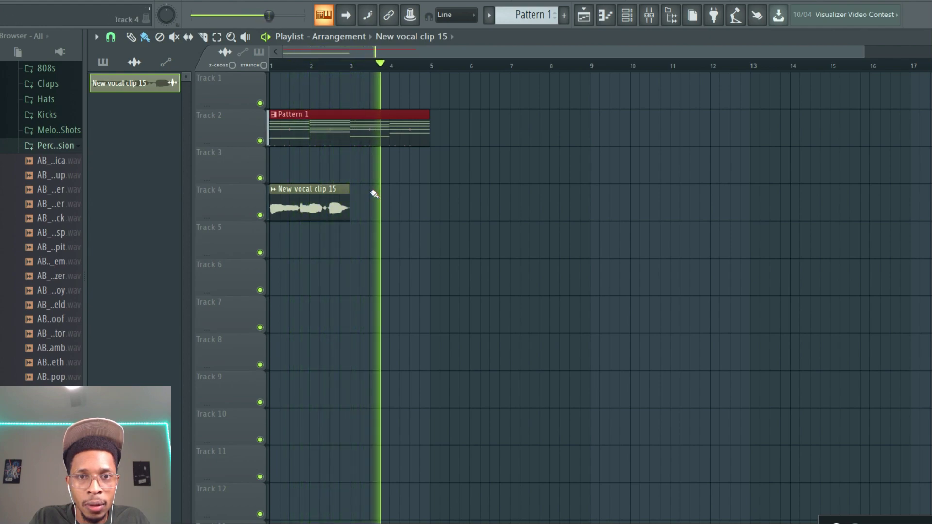
key("space")
Slice the vocal clip partway through with the cut tool
left_click(203, 37)
left_click_drag(335, 174, 329, 271)
left_click(130, 39)
right_click(338, 198)
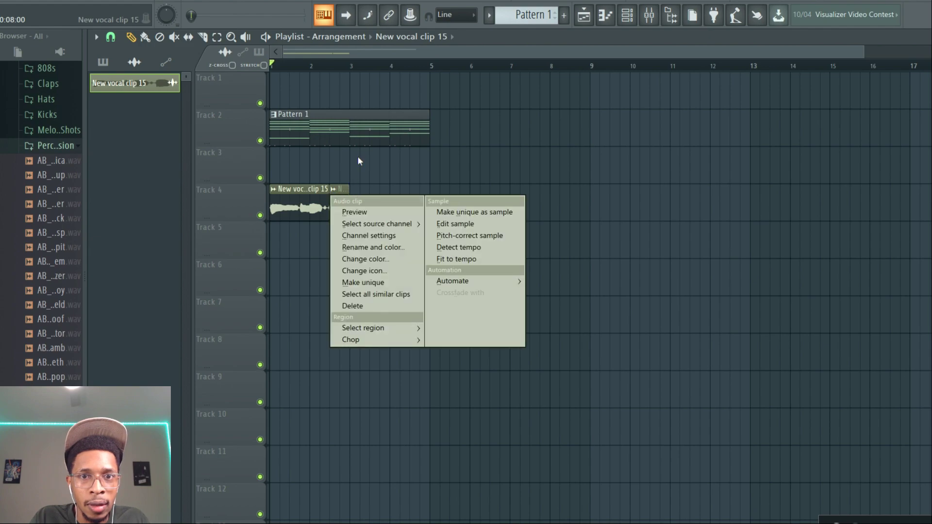
left_click(366, 56)
key("space")
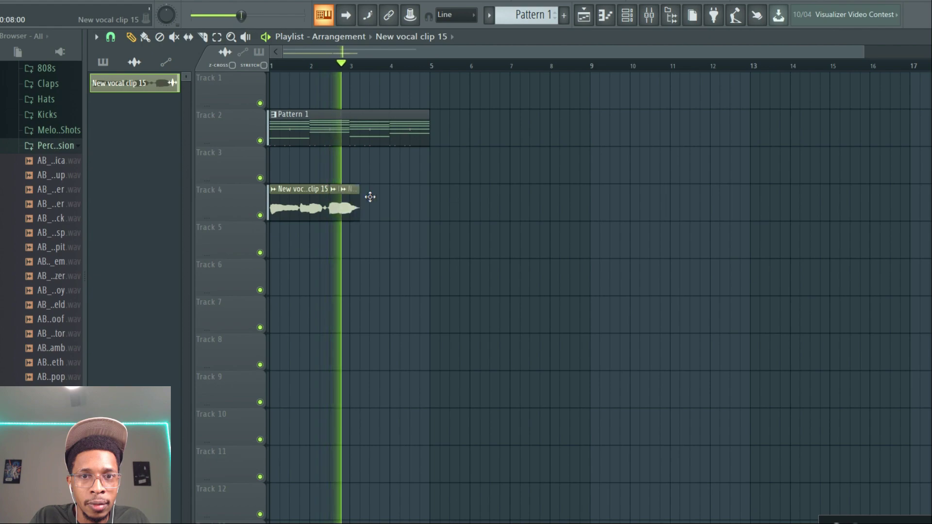
Add two short vocal slices near bar 4 on Track 4 and audition them
left_click(408, 208)
left_click_drag(408, 207, 400, 206)
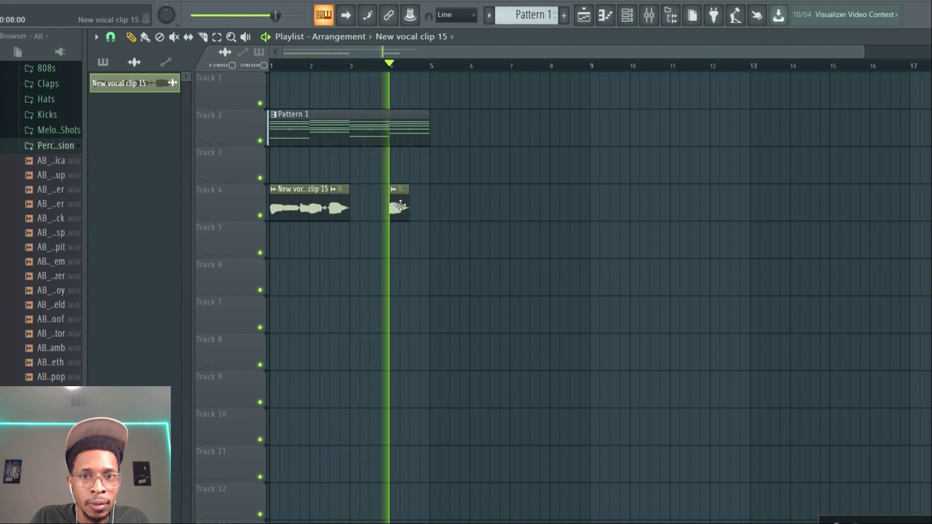
key("space")
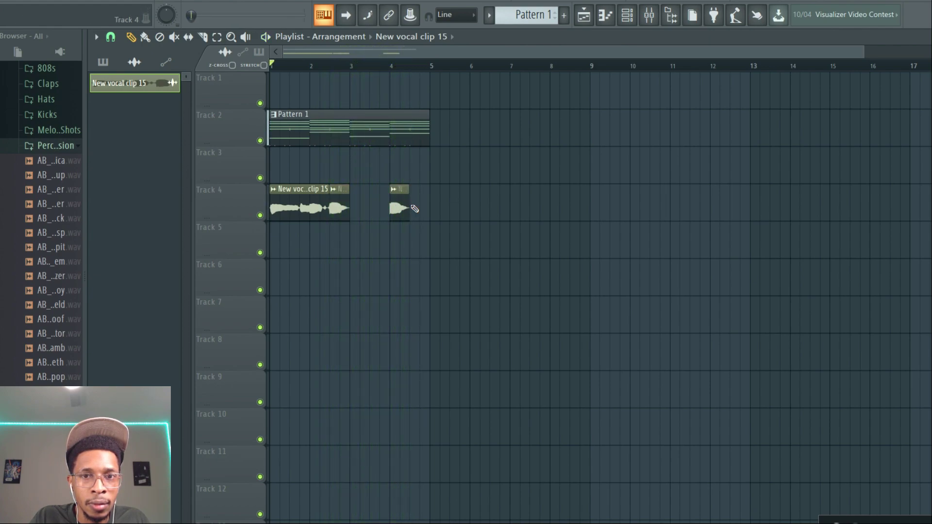
left_click(416, 209)
key("space")
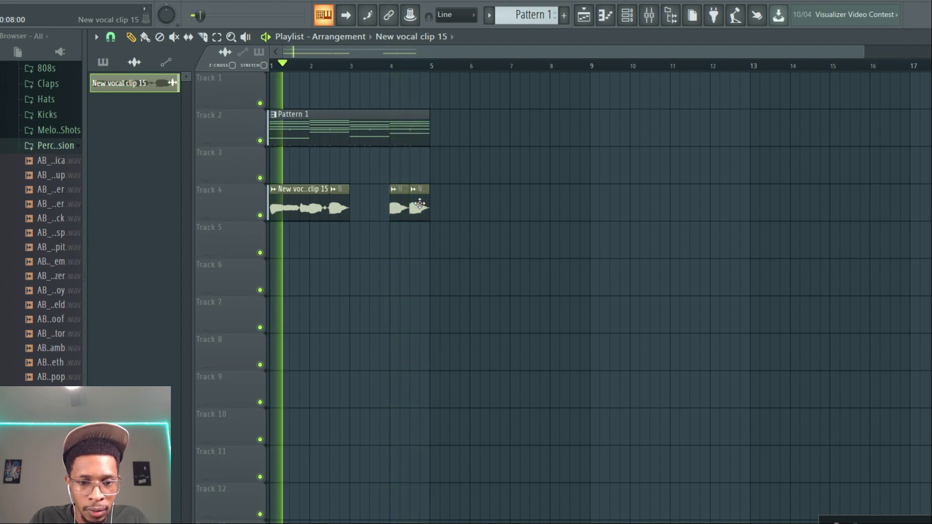
key("space")
key("F6")
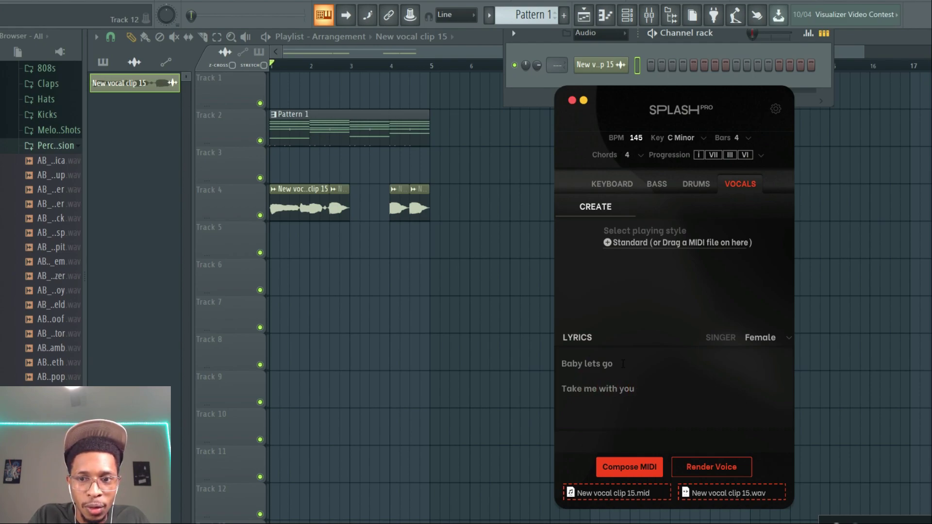
Render New vocal clip 16, drop it on Track 6 at bar 1 and mute Track 4
left_click(712, 465)
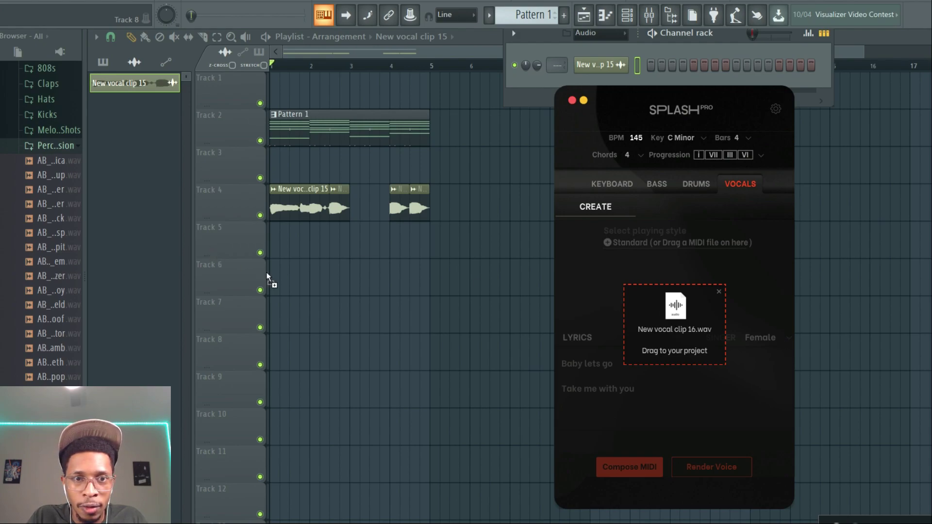
left_click_drag(267, 272, 272, 273)
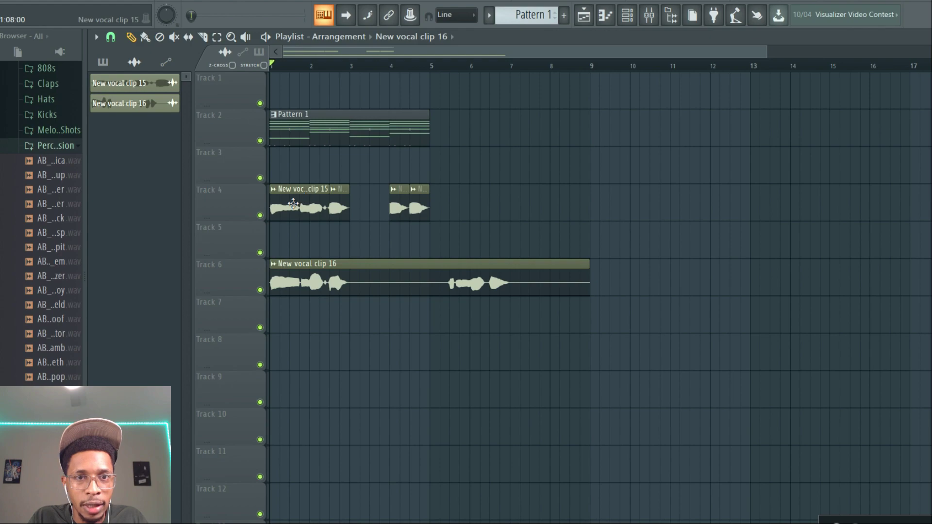
left_click(260, 215)
key("space")
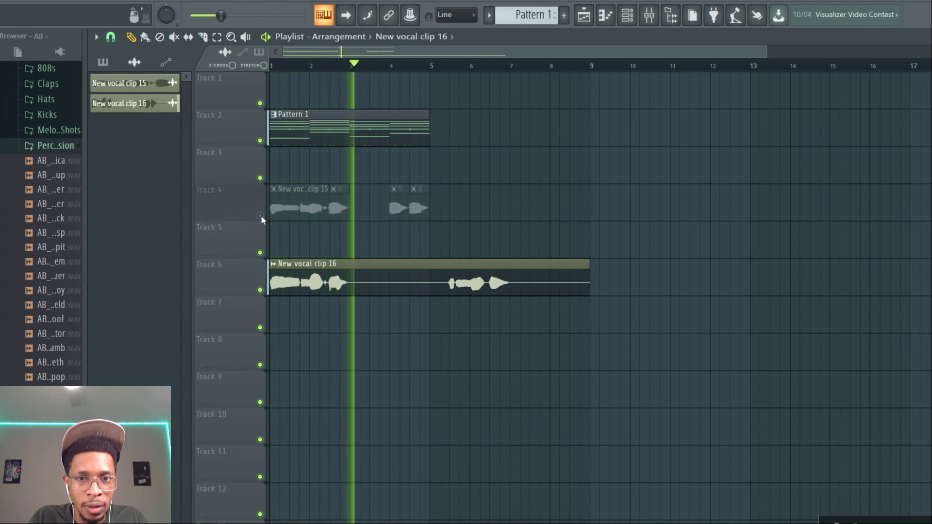
Repeat Pattern 1 from bar 5 through bar 9
left_click(425, 128)
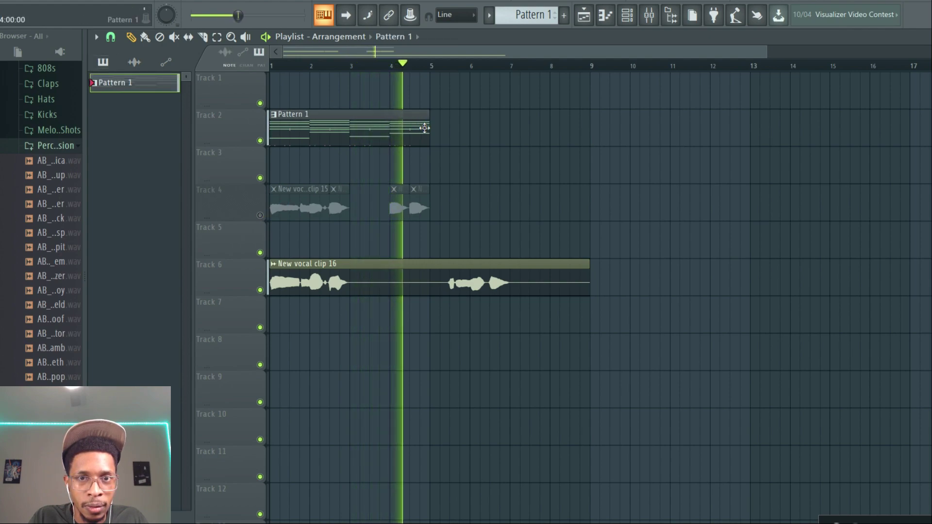
left_click(430, 128)
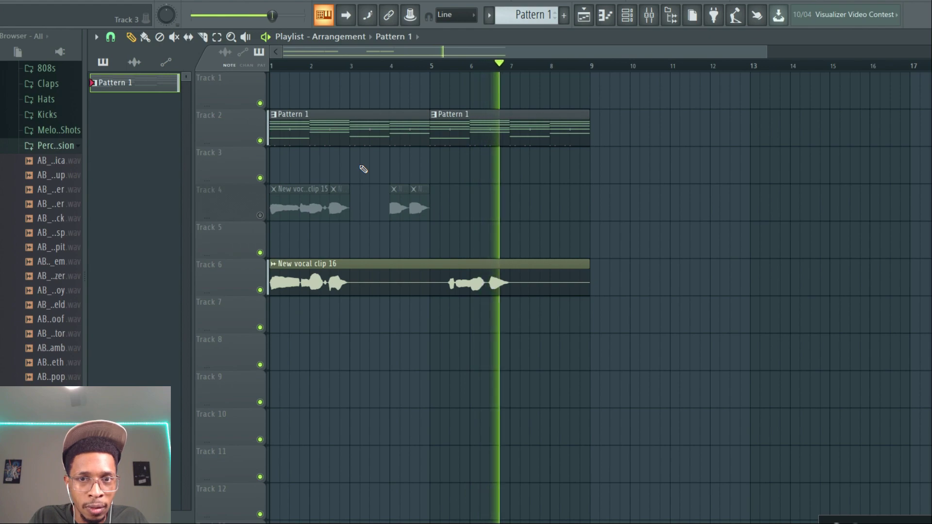
key("space")
key("F6")
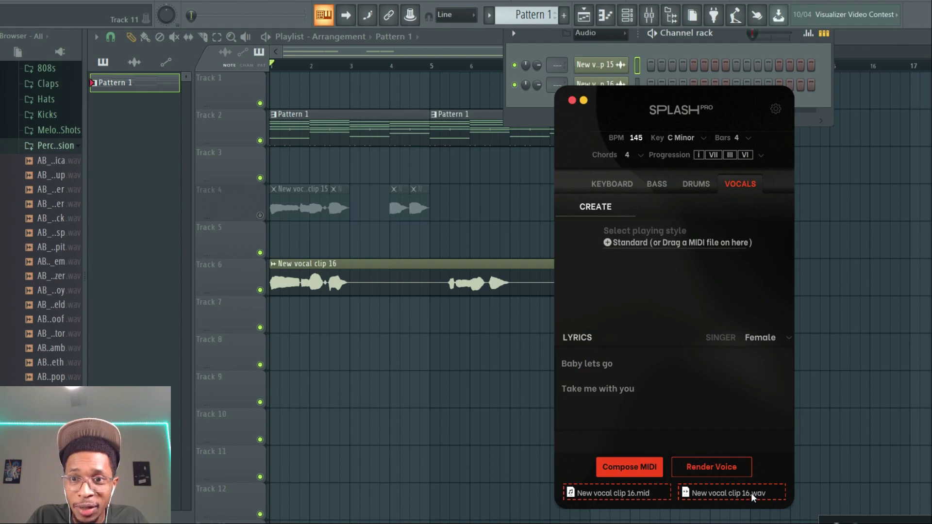
Render a male 'Baby lets go' vocal after deleting the 'Take me with you' line
left_click(787, 338)
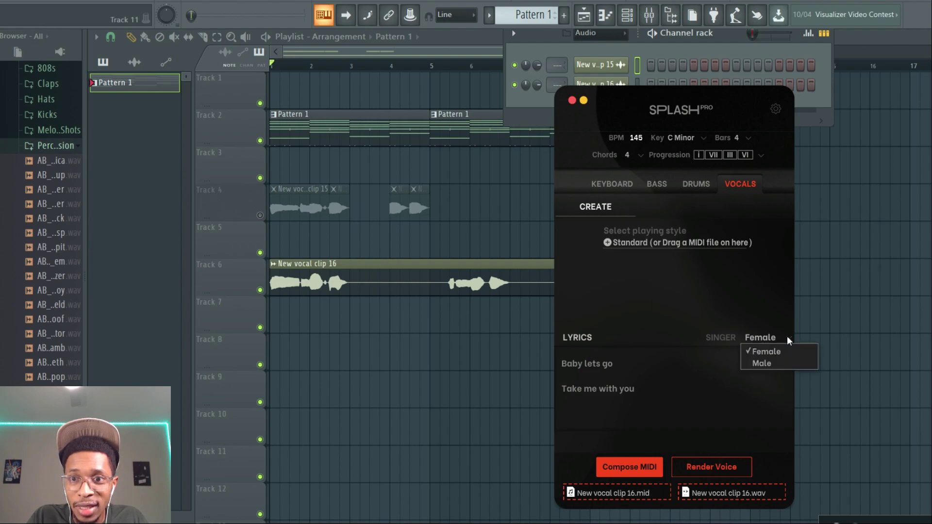
left_click(782, 367)
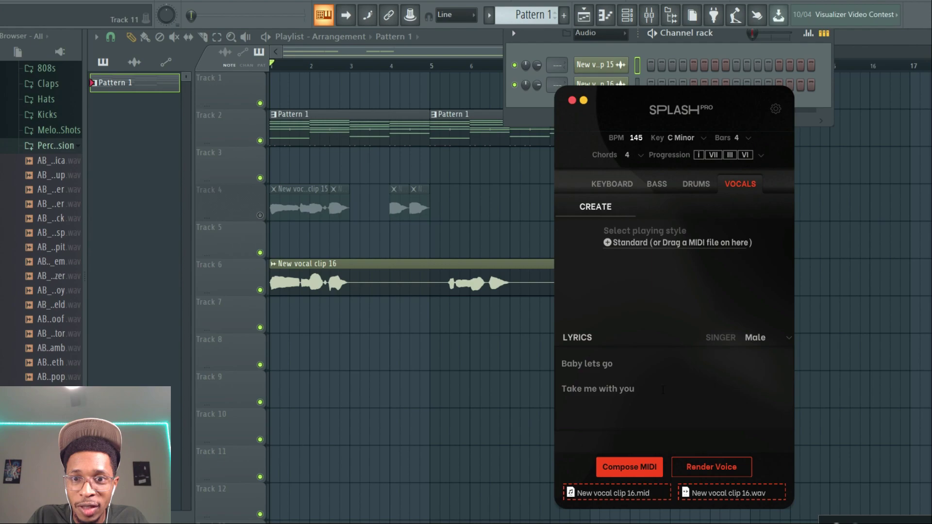
left_click_drag(650, 392, 541, 388)
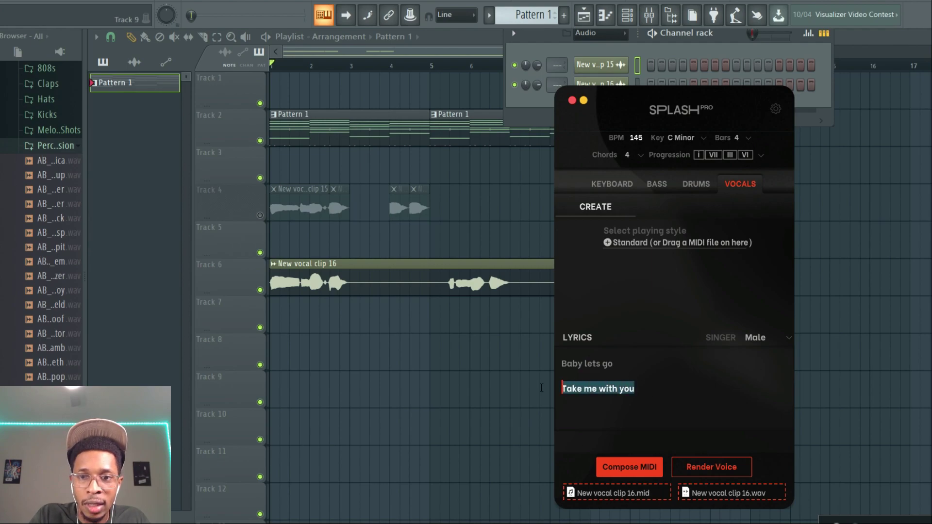
key("BackSpace")
left_click(712, 467)
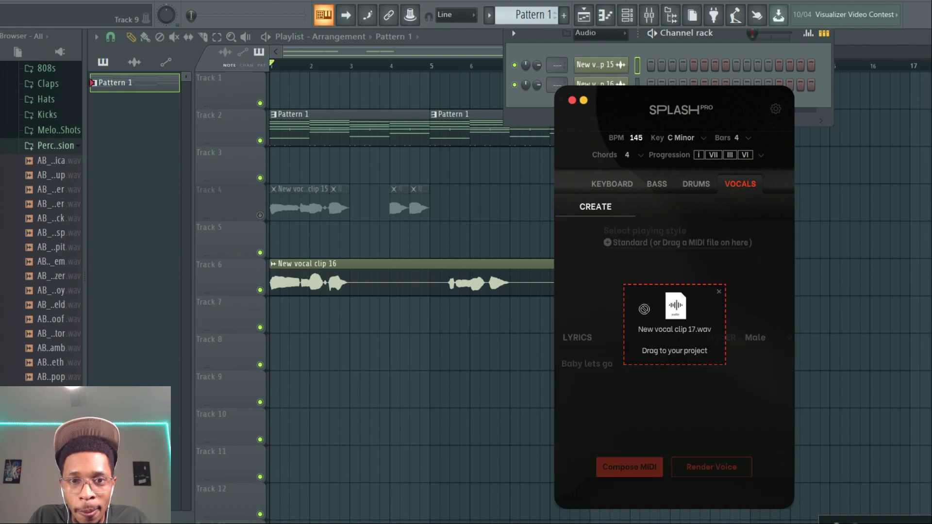
Place New vocal clip 17 on Track 7 at bars 1, 3 and 7, unmuting Track 6
left_click_drag(315, 322, 272, 321)
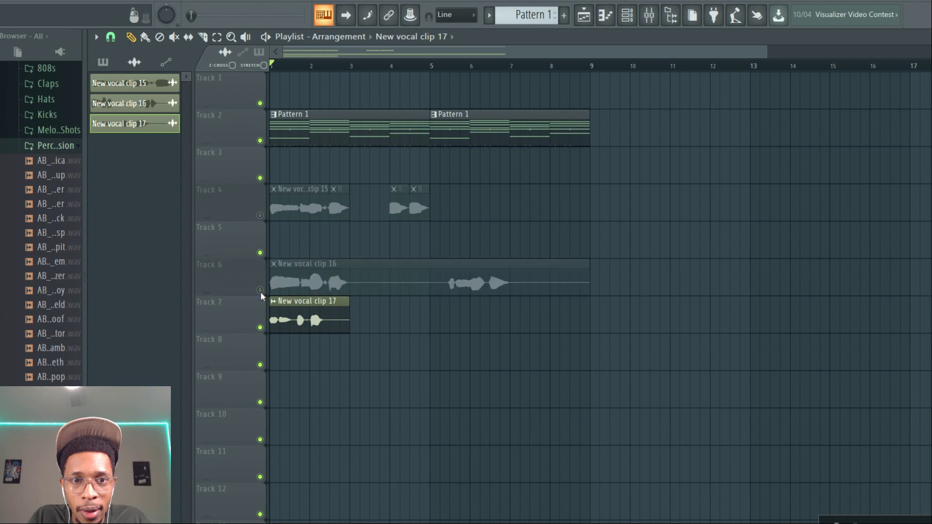
key("space")
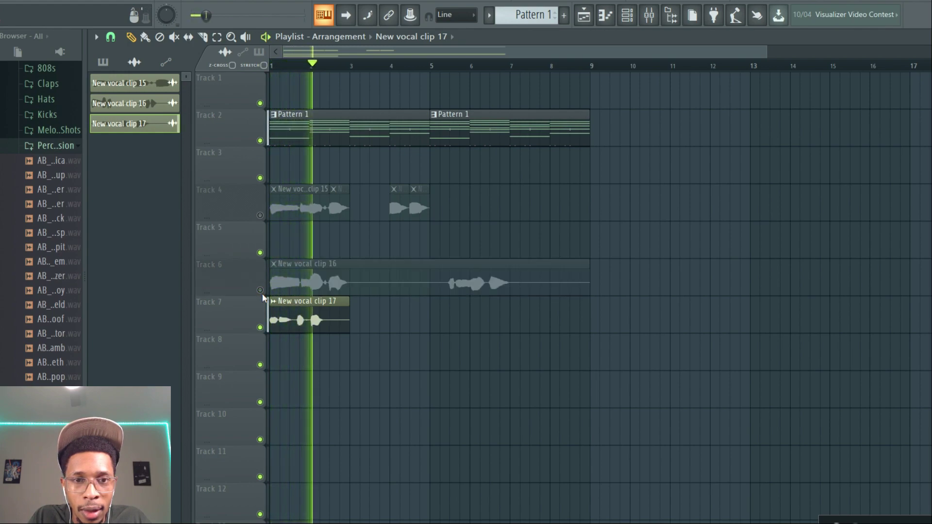
left_click(369, 327)
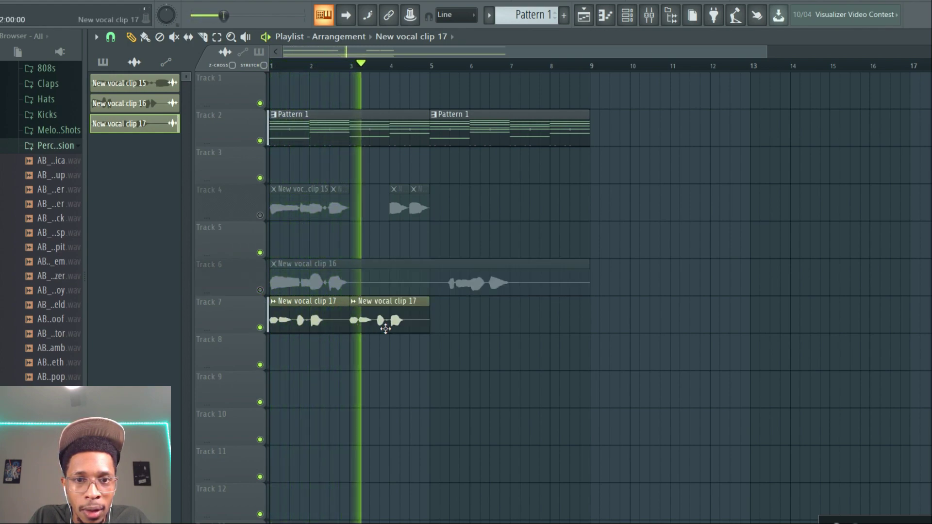
left_click(259, 290)
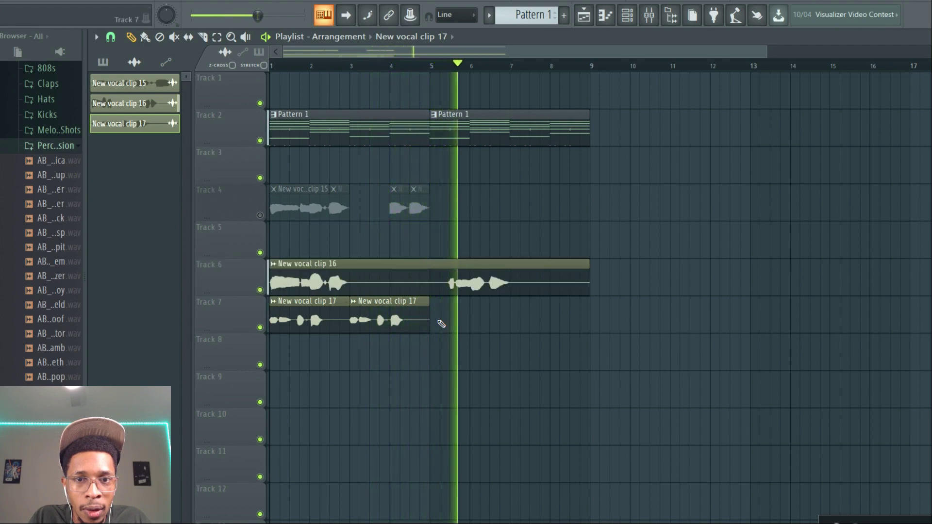
left_click(511, 324)
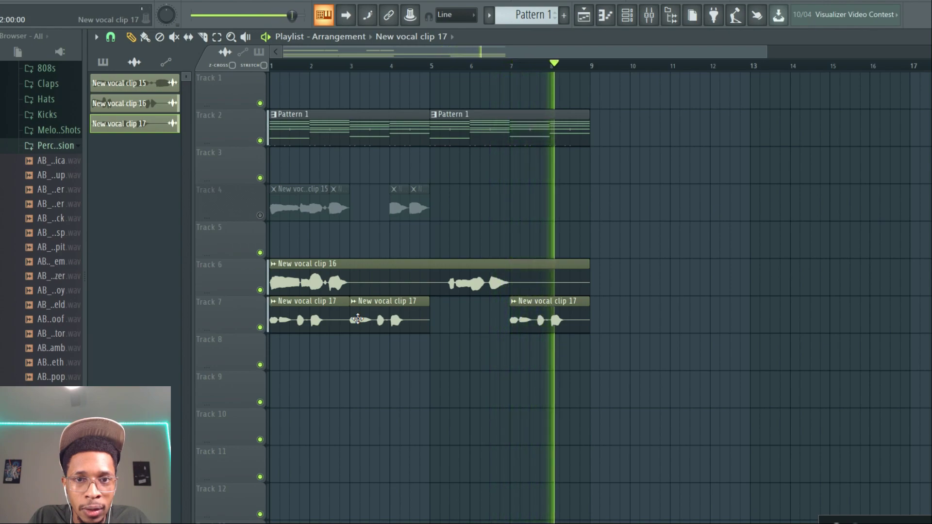
key("space")
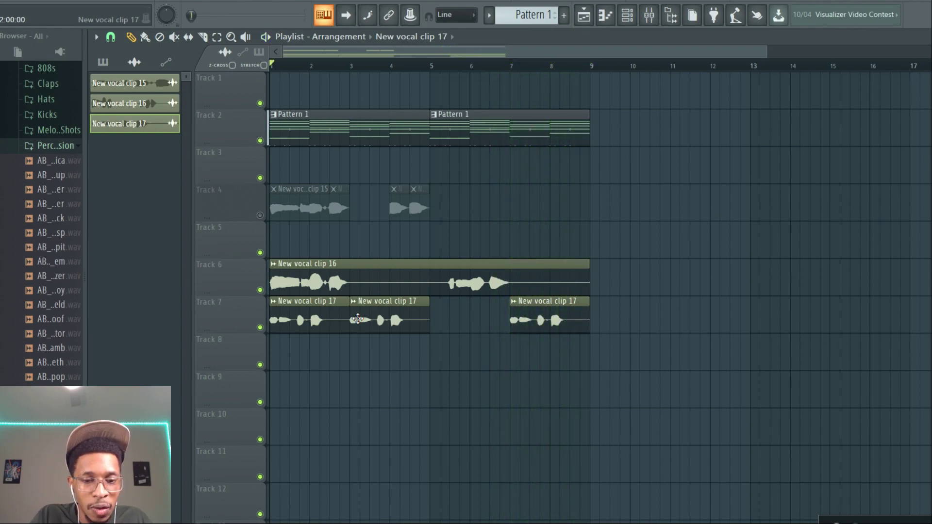
key("alt+Tab")
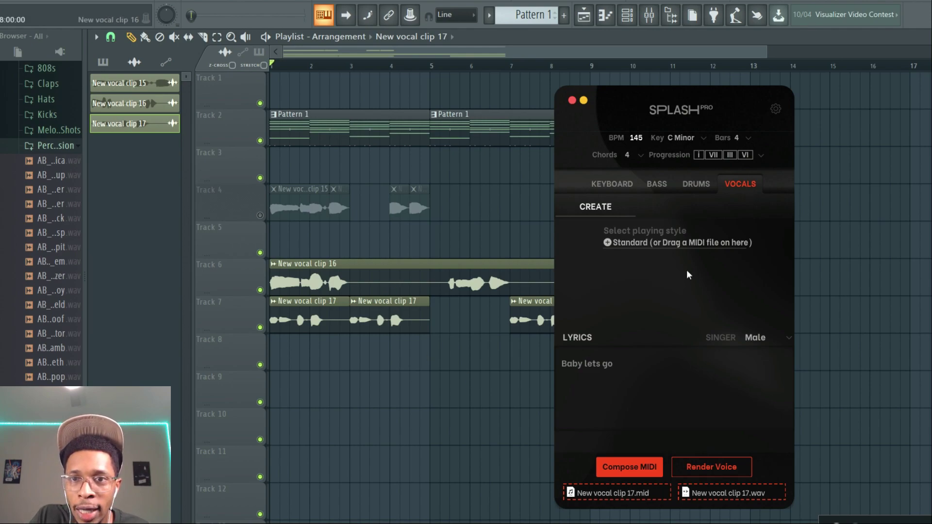
Switch Splash Pro to Keyboard, set the channel rack filter to All, move Splash left
left_click(598, 185)
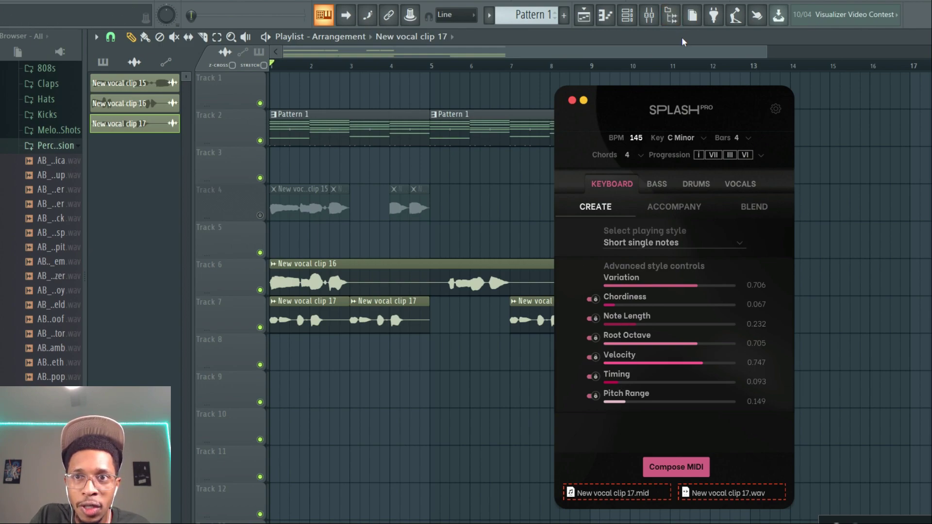
key("Escape")
key("F6")
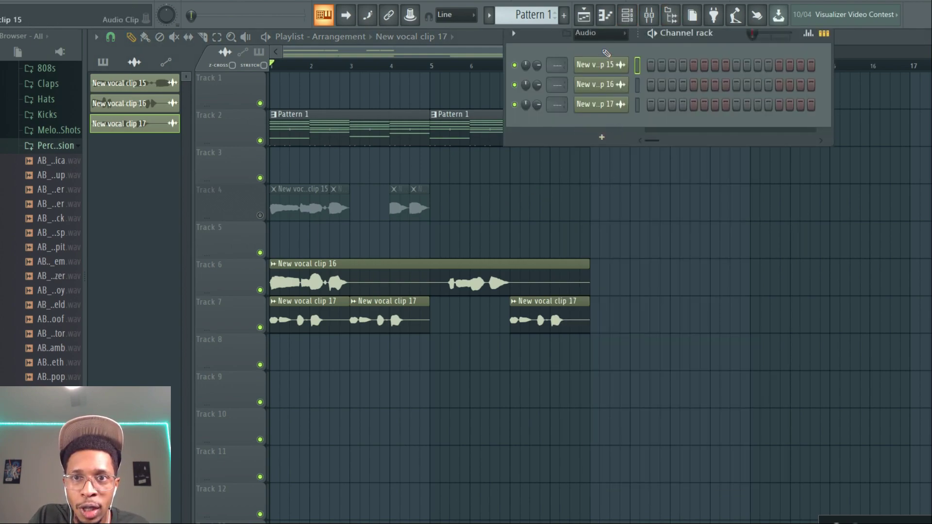
left_click(603, 34)
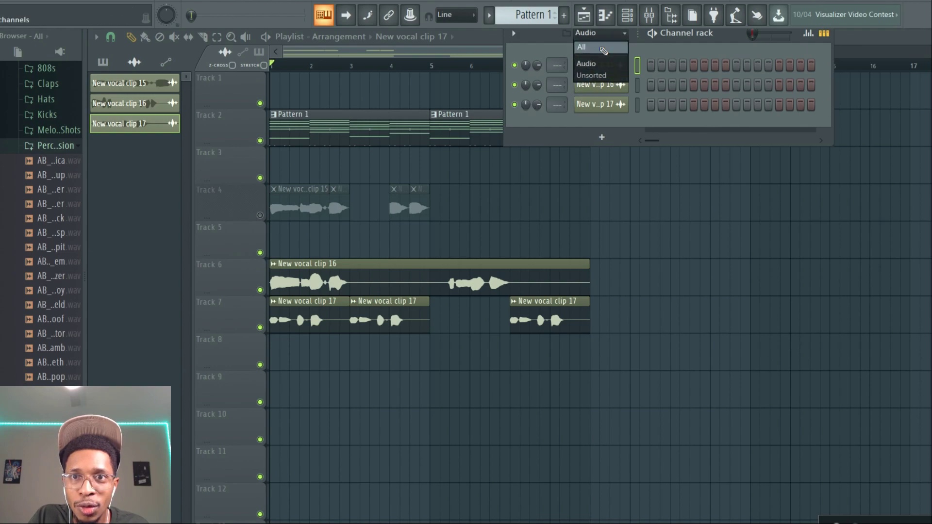
left_click(602, 47)
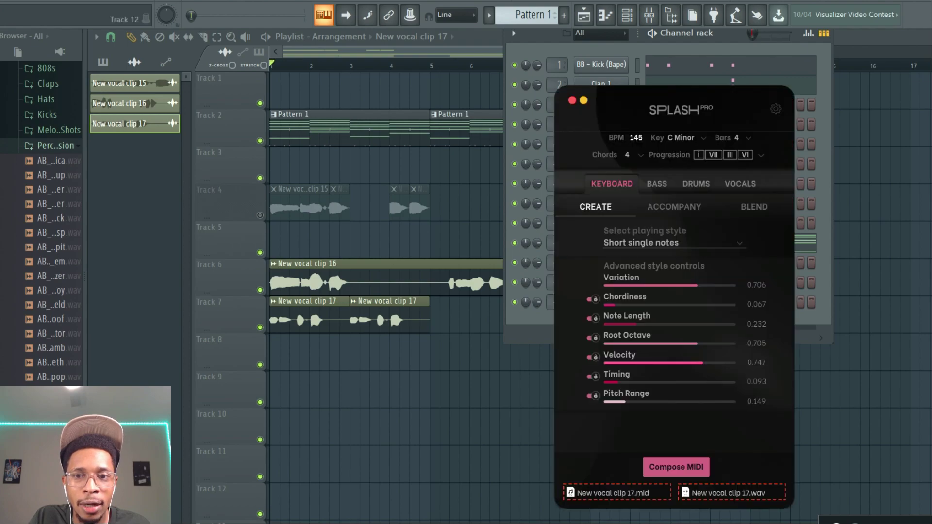
left_click_drag(637, 94, 308, 85)
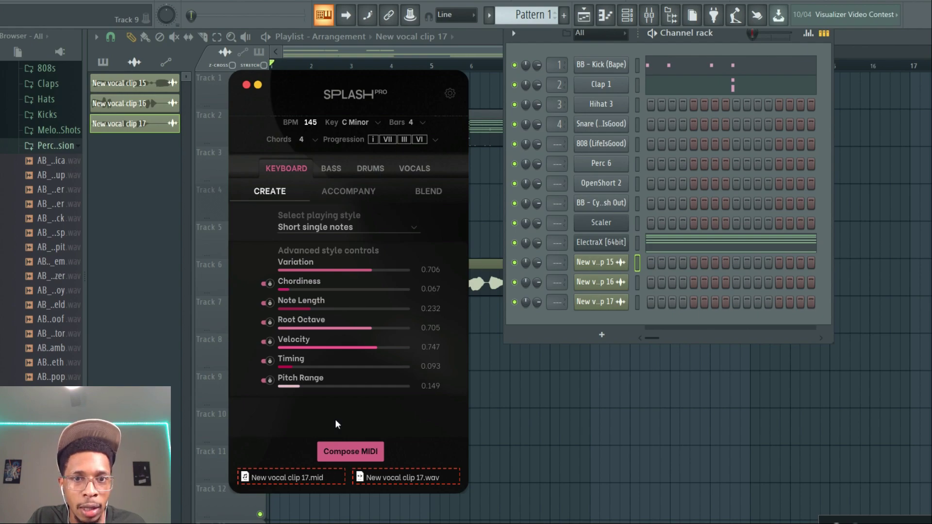
Compose a Splash keyboard clip in A Minor, i iv III VII progression, Supporting chords style
left_click(372, 122)
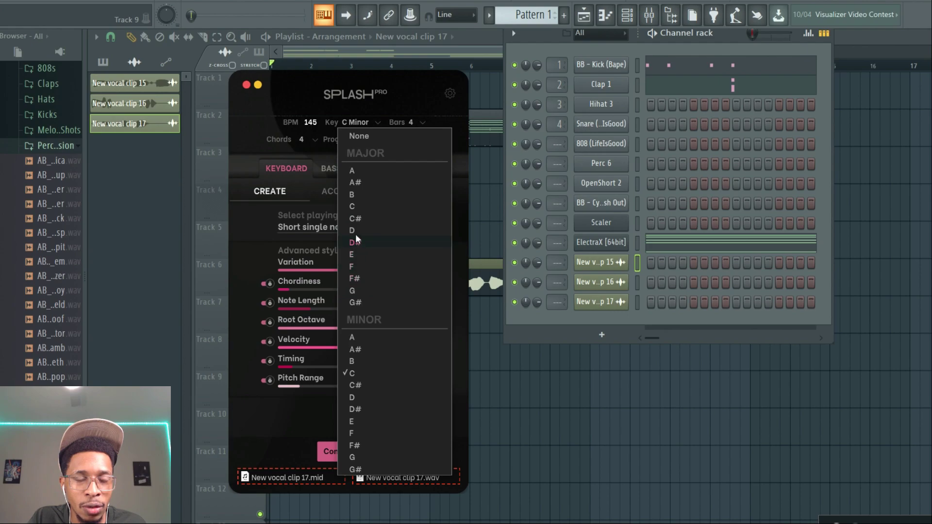
left_click(353, 338)
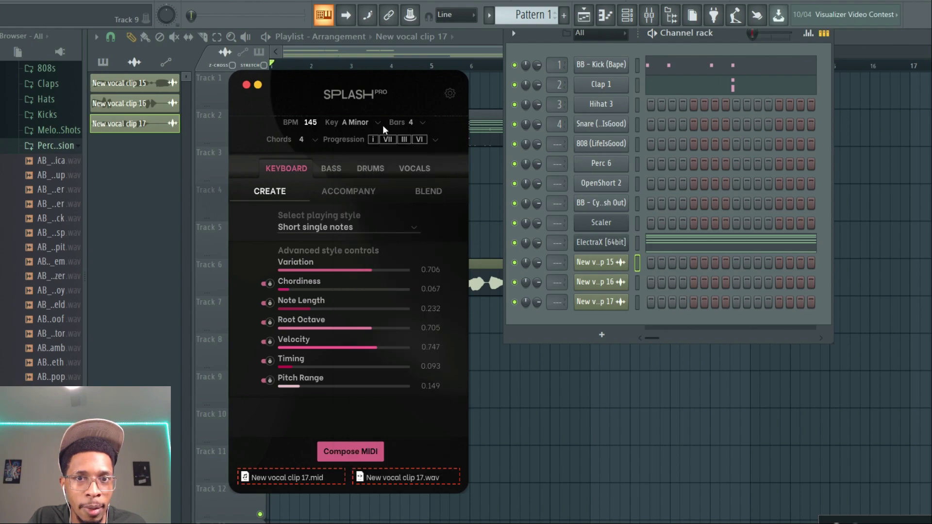
left_click(431, 139)
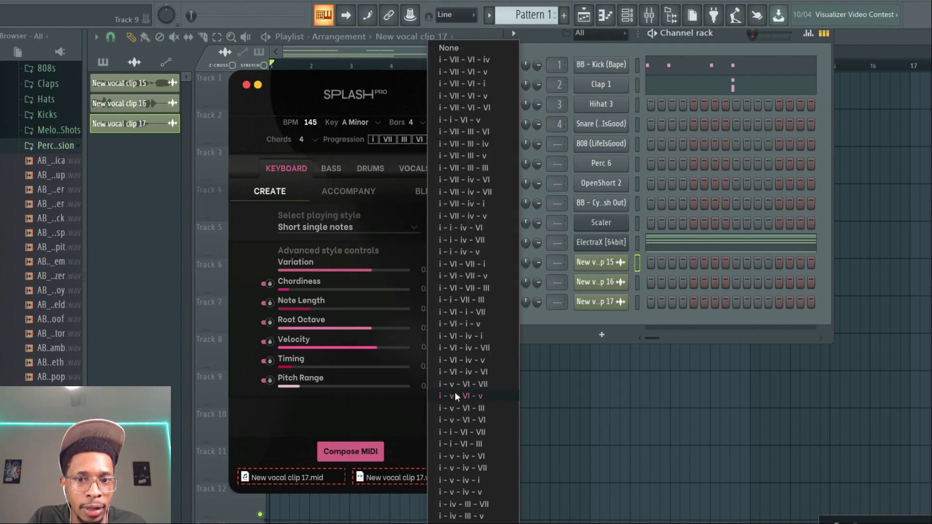
left_click(458, 503)
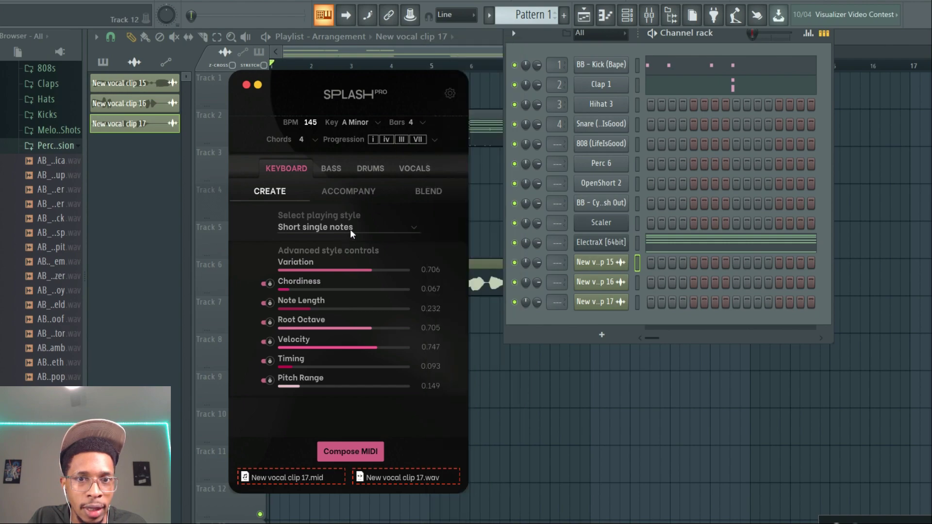
left_click(326, 224)
left_click(311, 456)
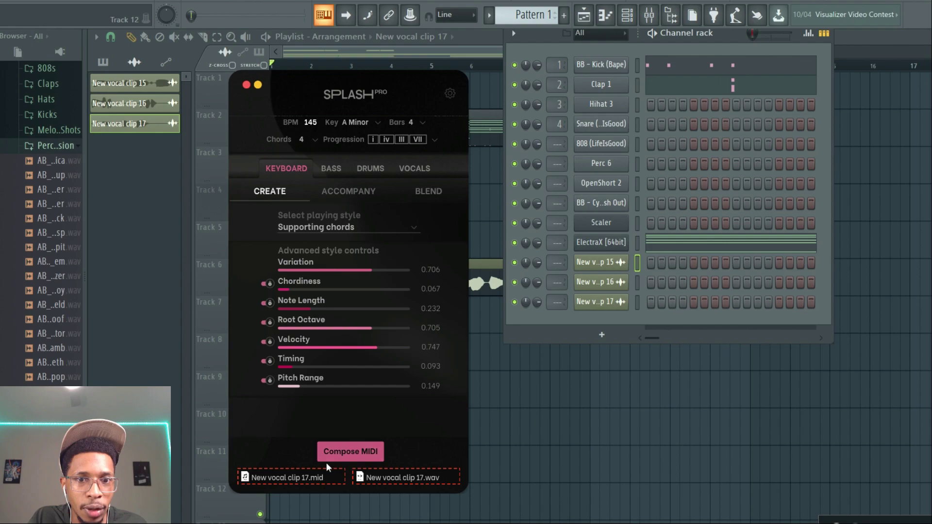
left_click(346, 454)
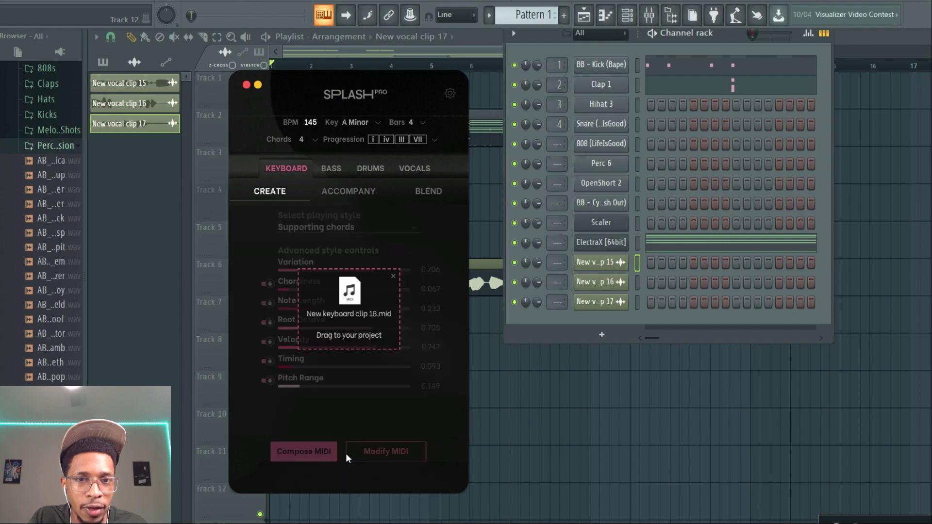
Load New keyboard clip 18 onto the ElectraX channel, solo it and audition the chords
left_click_drag(345, 341, 612, 242)
right_click(514, 243)
left_click(520, 247)
key("space")
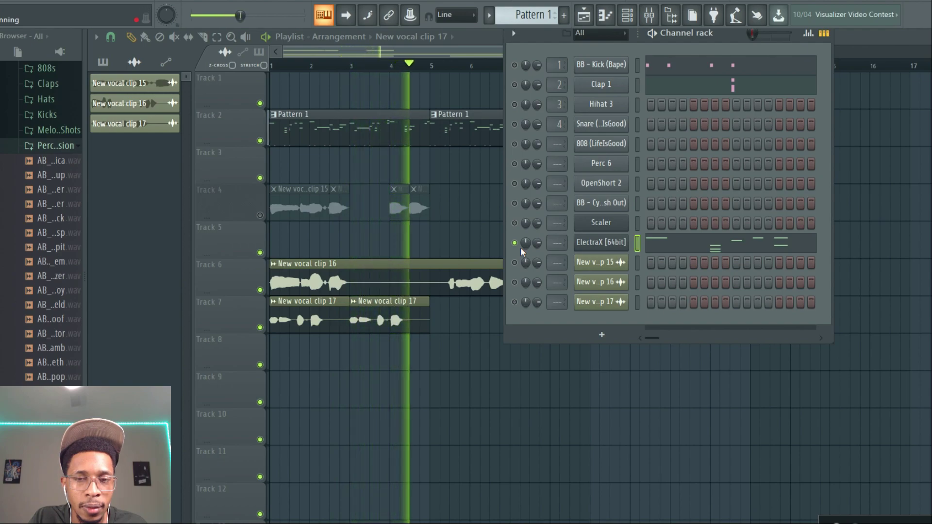
key("space")
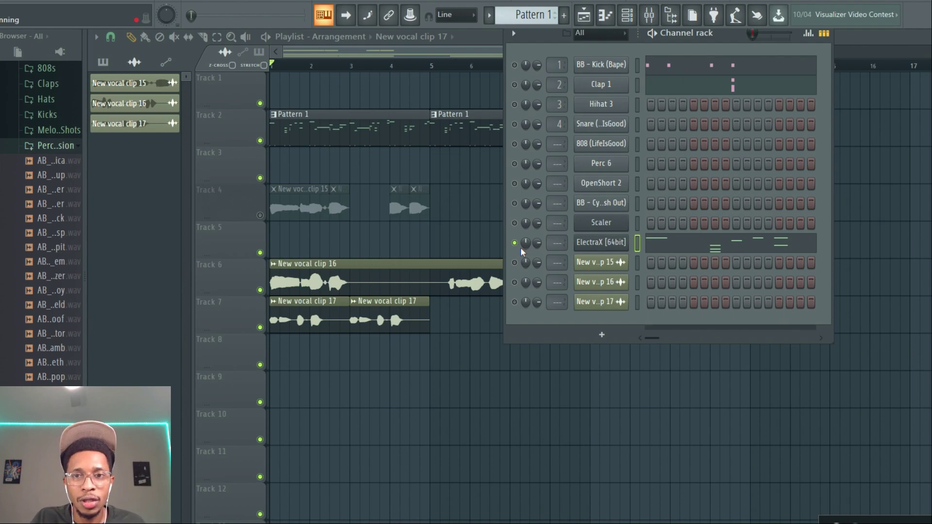
Browse Splash's DRUMS and VOCALS generators and select the lyrics 'Baby lets go'
left_click(528, 483)
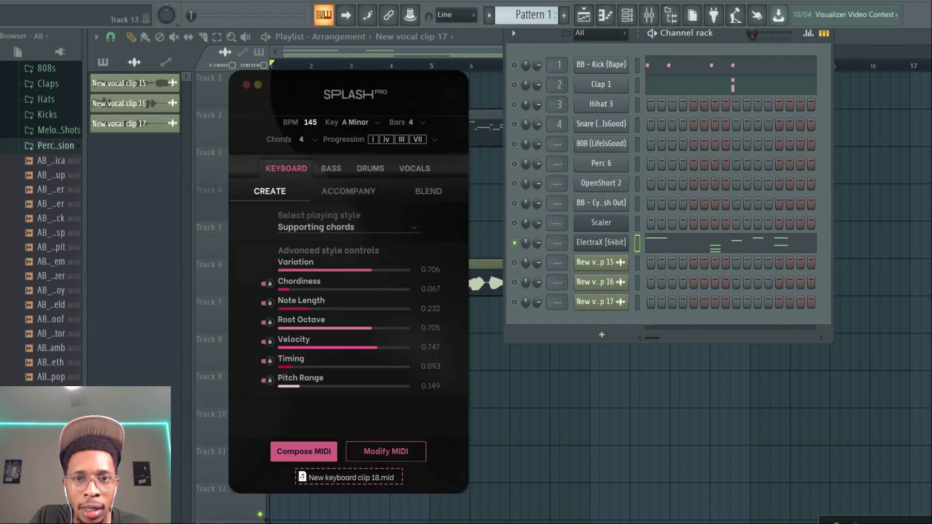
left_click(372, 168)
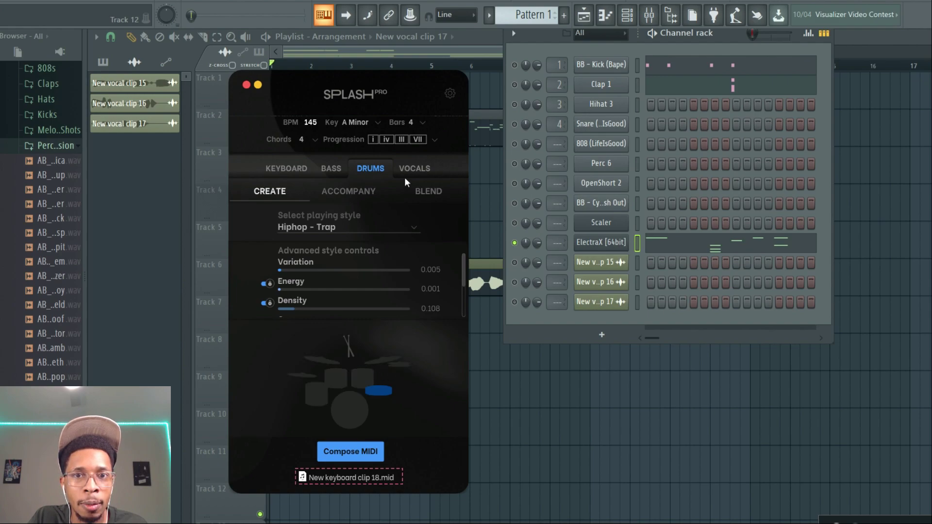
left_click(417, 169)
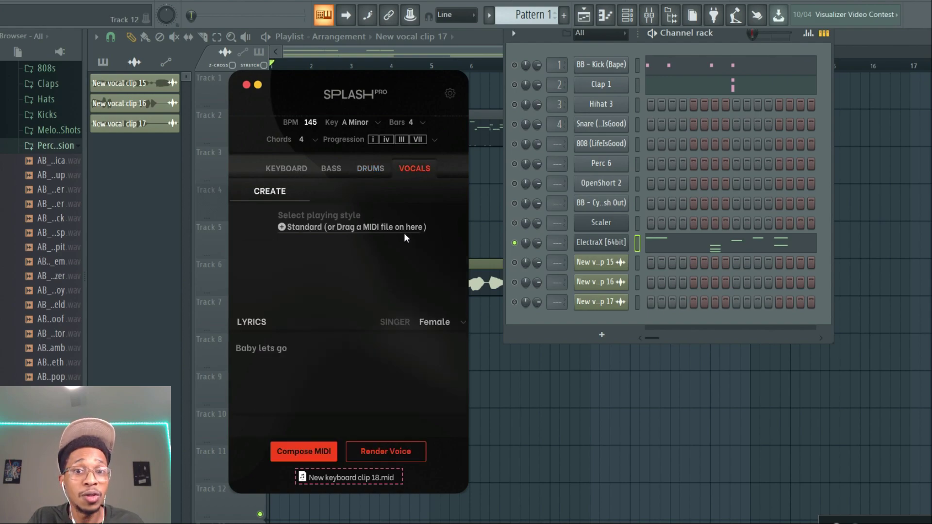
left_click_drag(299, 353, 223, 345)
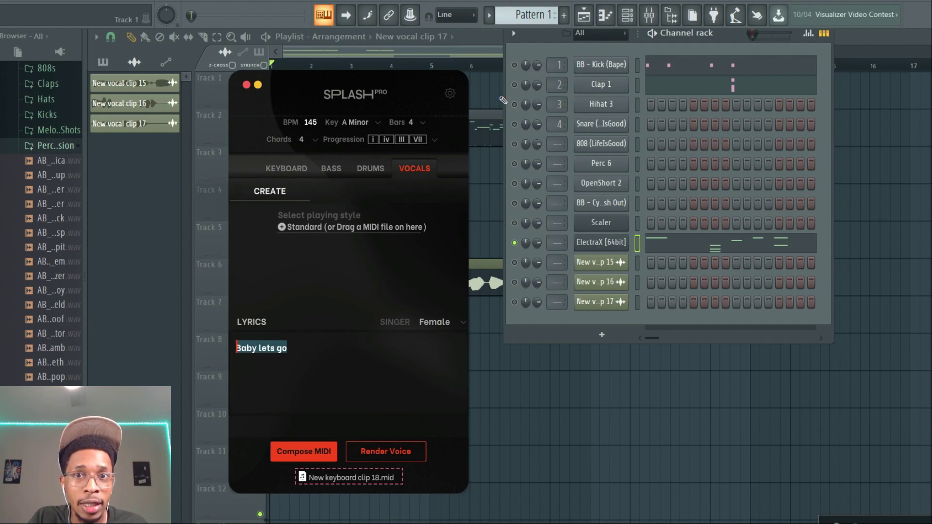
Close Splash and select the New vocal clip 15 and 16 channels in the channel rack
key("F5")
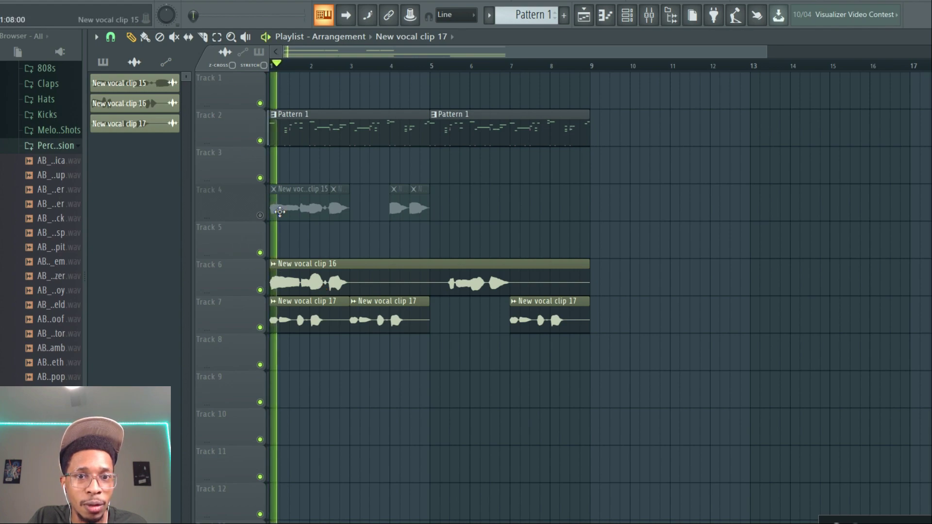
key("F6")
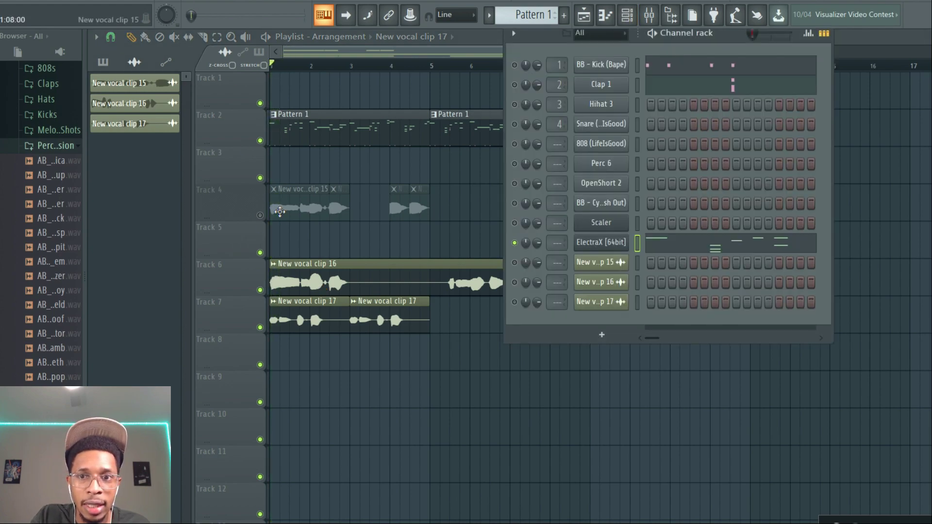
left_click(515, 262)
left_click(515, 282)
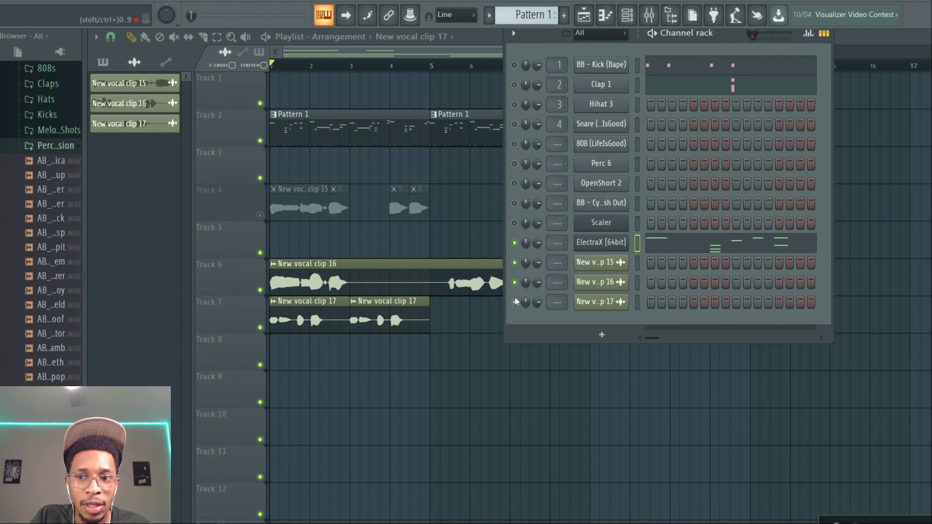
Set New vocal clip 16's time-stretching mode to Auto
left_click(280, 290)
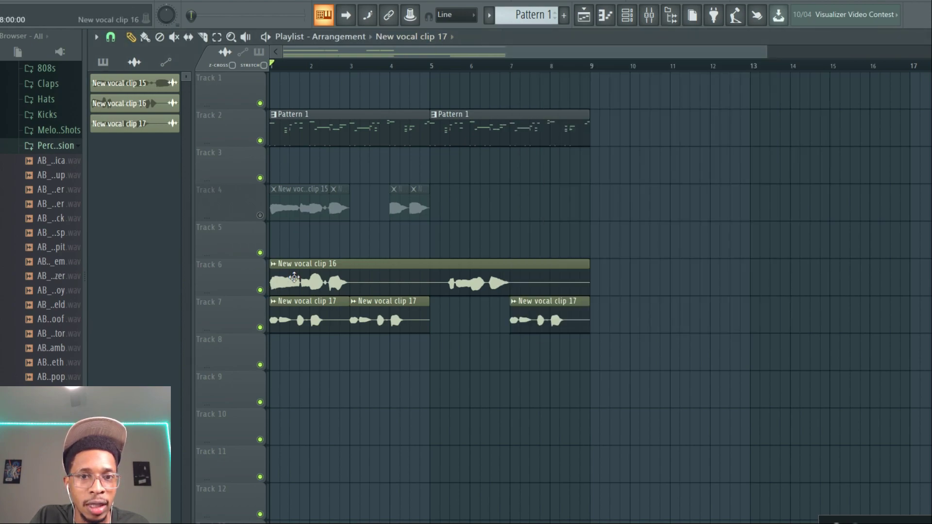
double_click(280, 291)
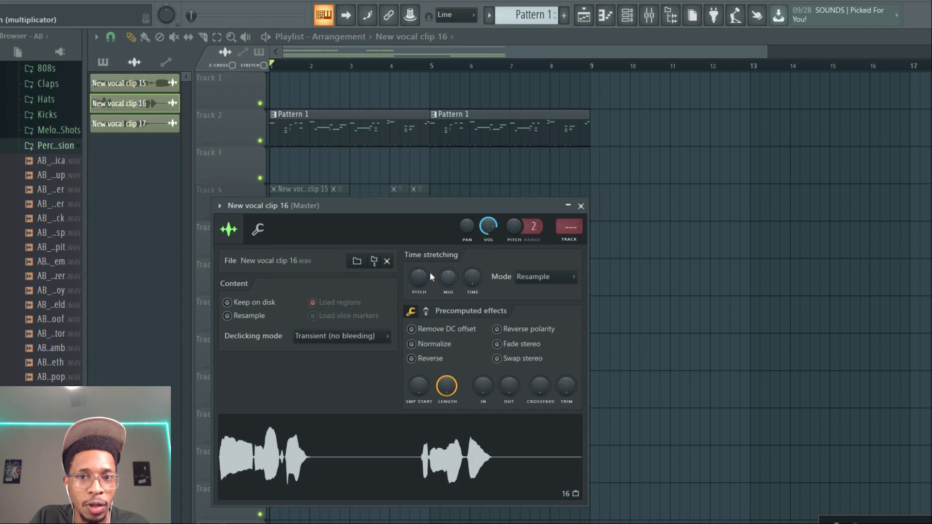
left_click(418, 279)
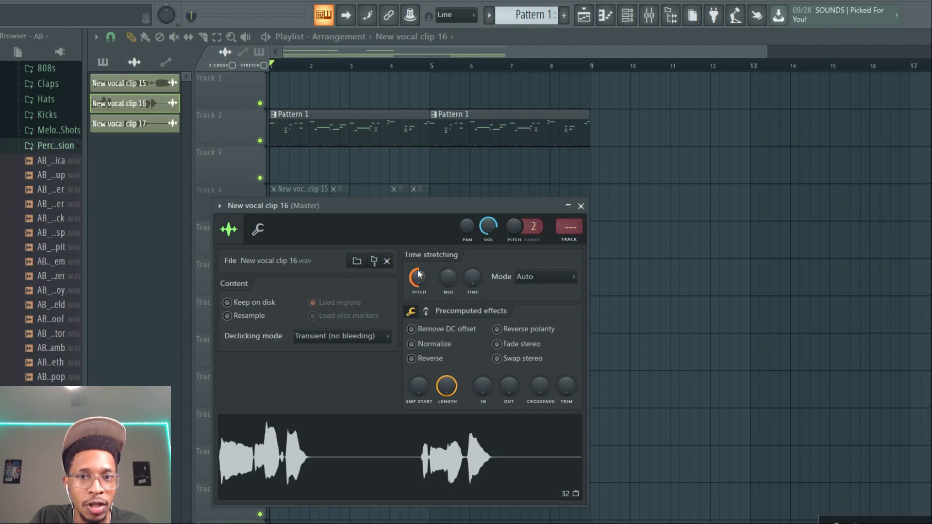
left_click(490, 41)
Mute Track 7's vocal clips and Track 2's pattern clips during playback
key("space")
left_click(259, 326)
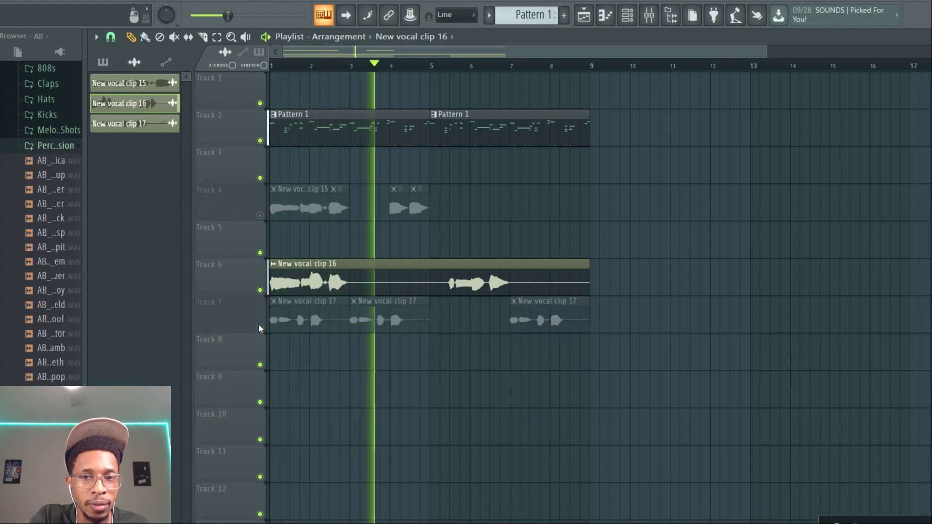
key("F6")
key("F6")
left_click(260, 140)
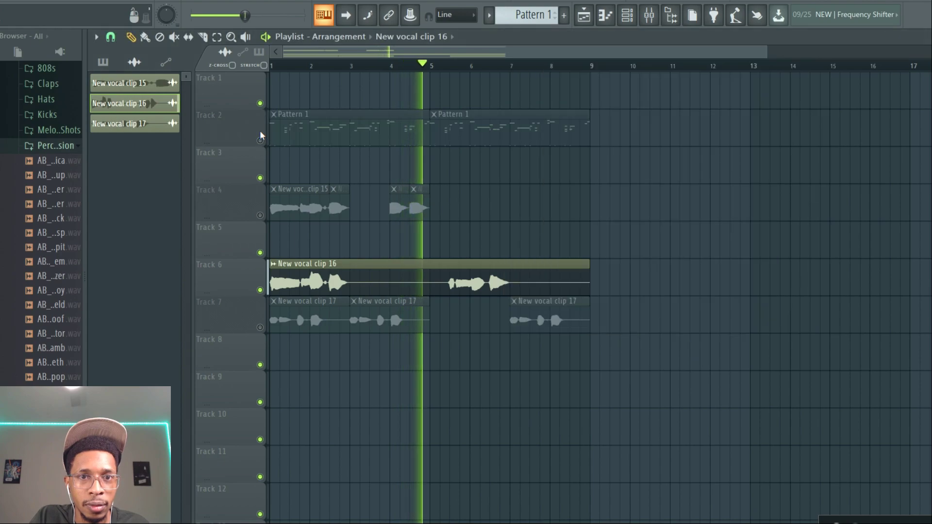
key("space")
key("space")
key("F6")
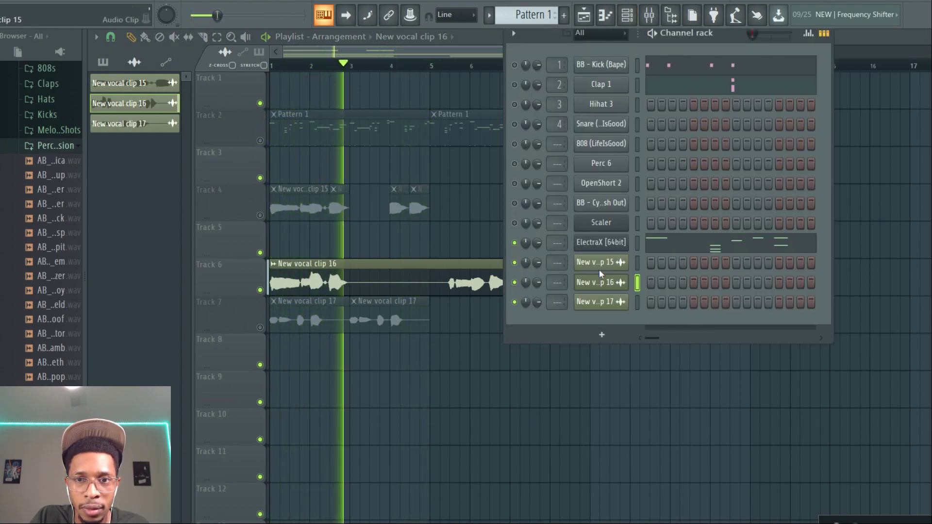
Lower New vocal clip 16's pitch knob and listen to the result
double_click(416, 265)
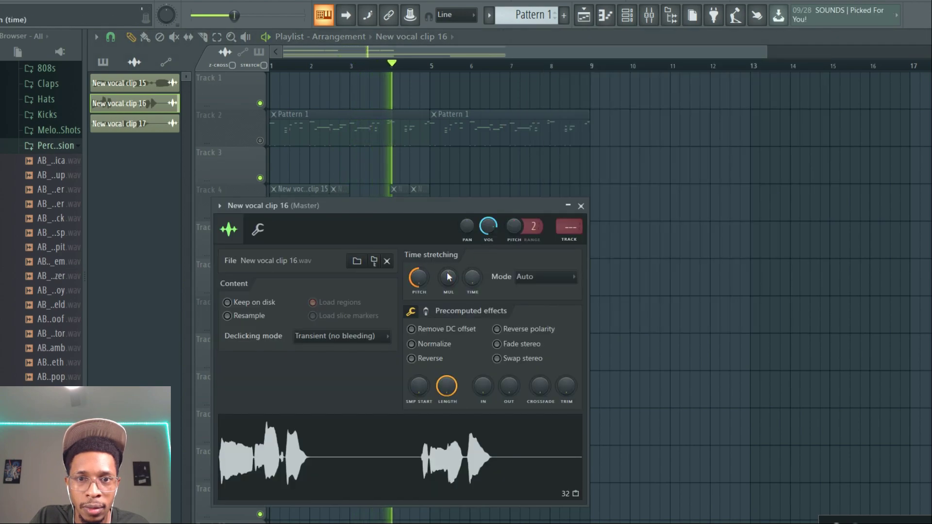
scroll(420, 277, "down", 3)
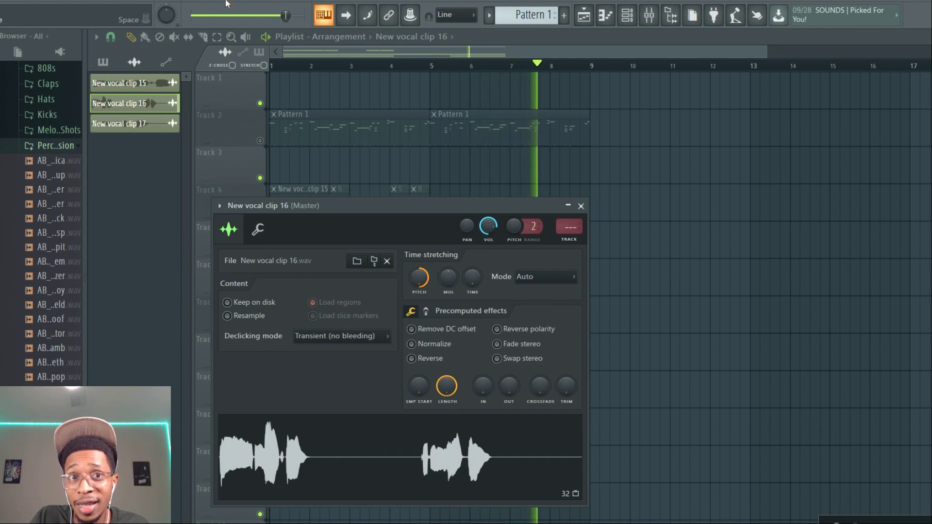
key("space")
key("F6")
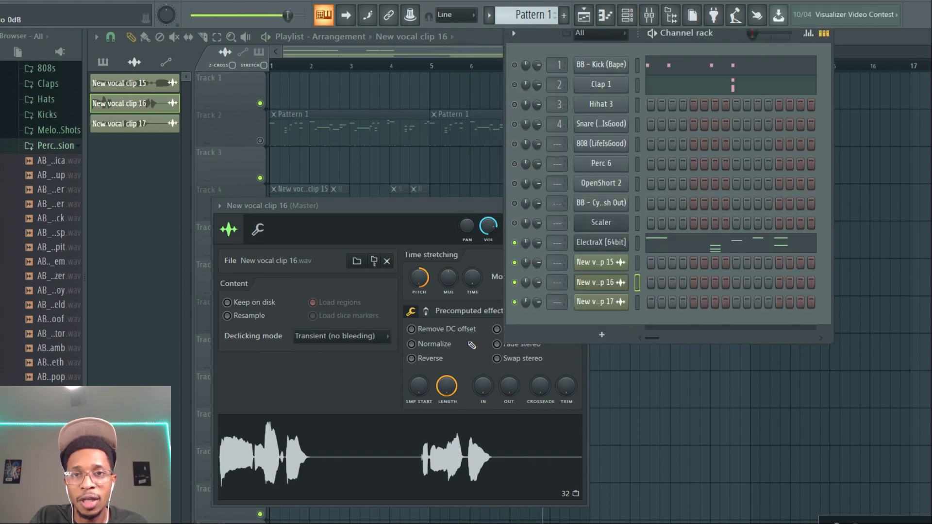